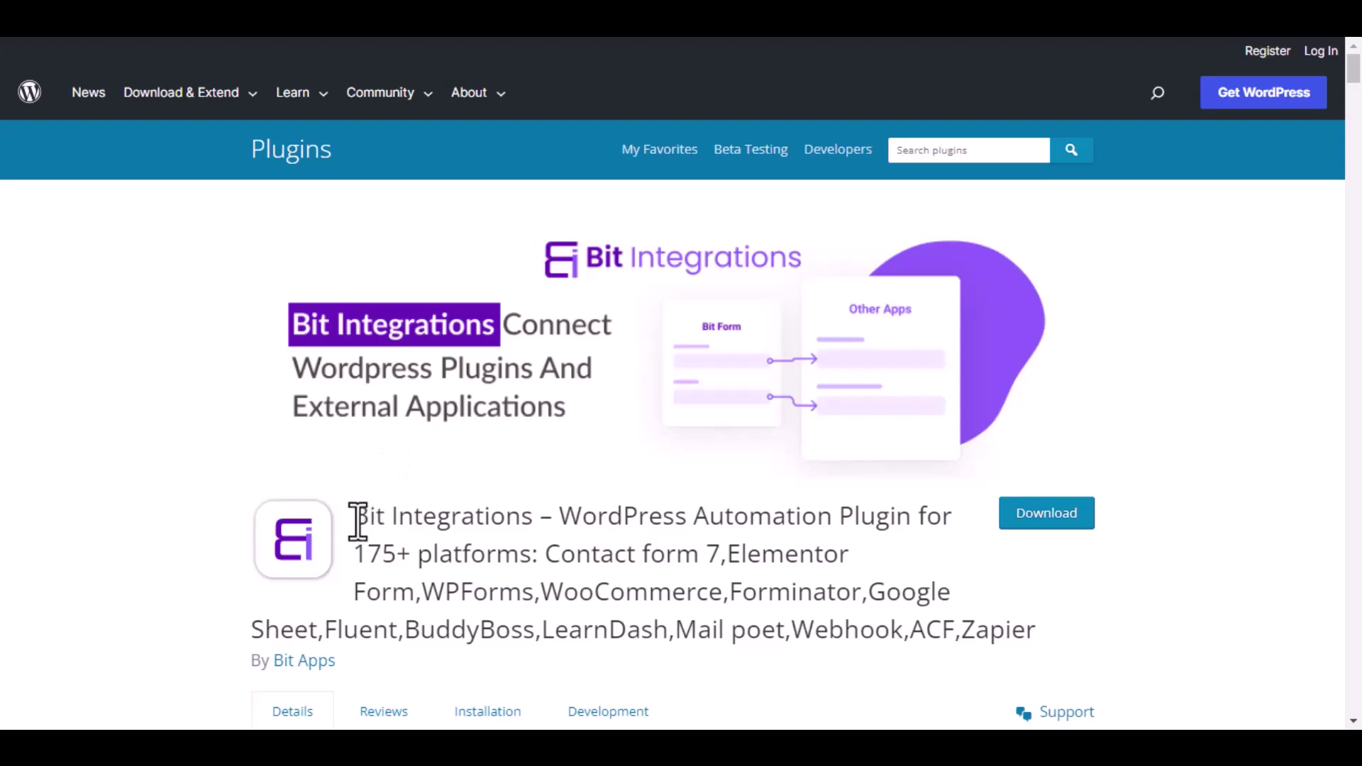
Create an integration using the User Registration trigger with the Create New User event
drag(354, 517, 525, 533)
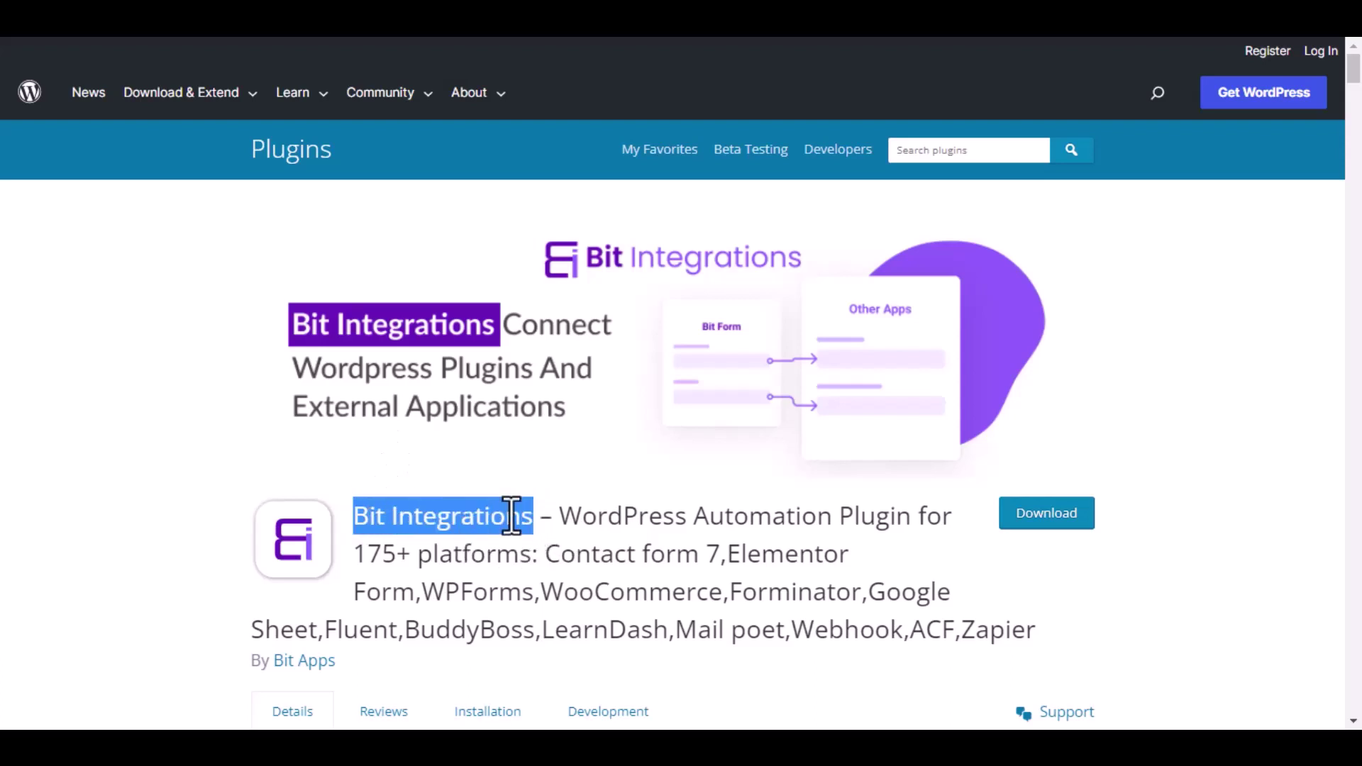
click(512, 515)
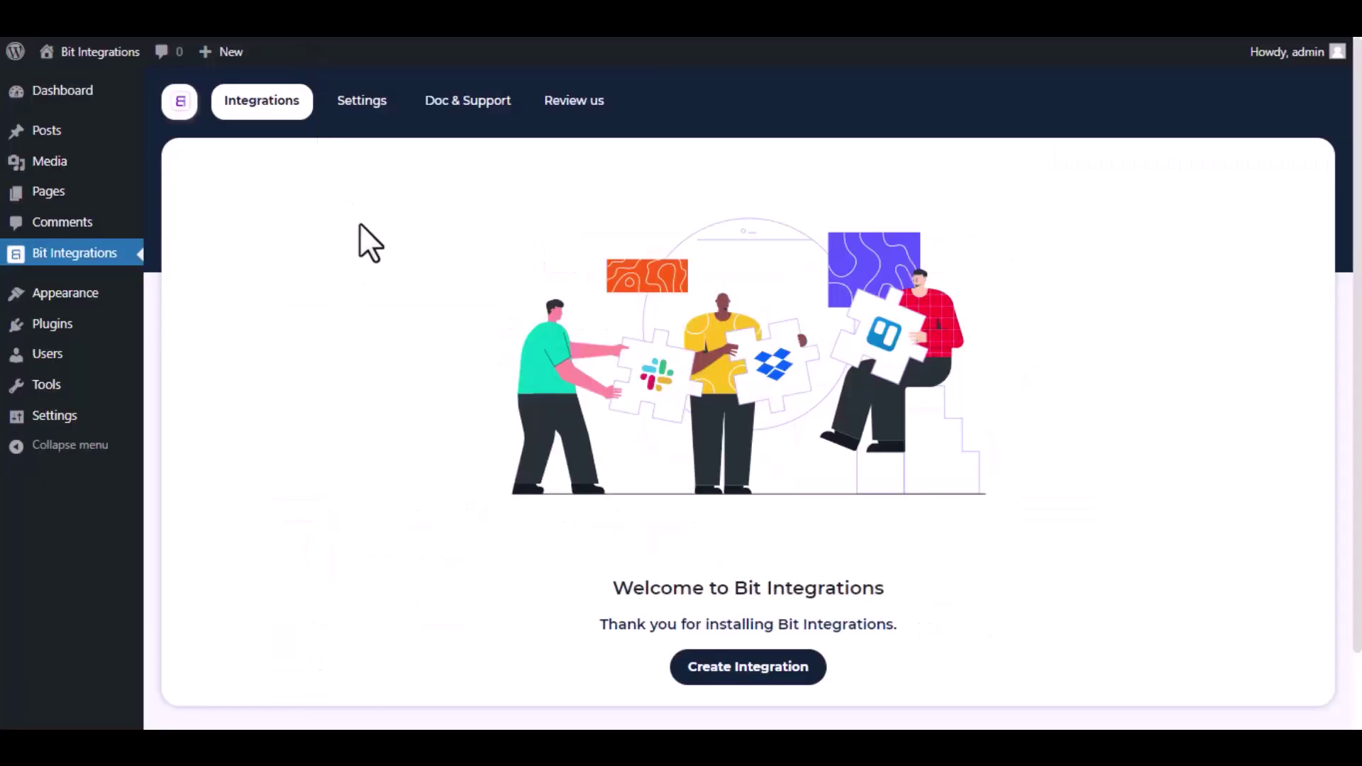
click(756, 668)
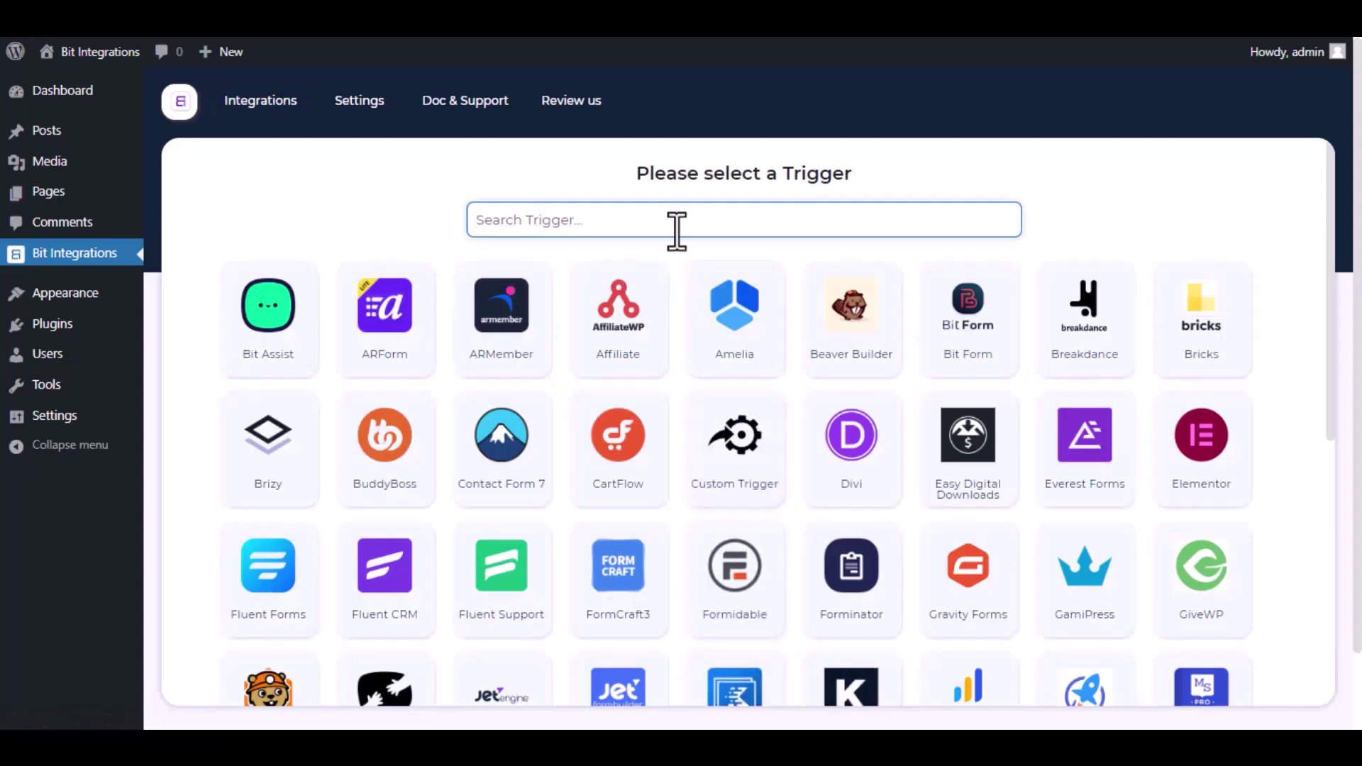
text(User)
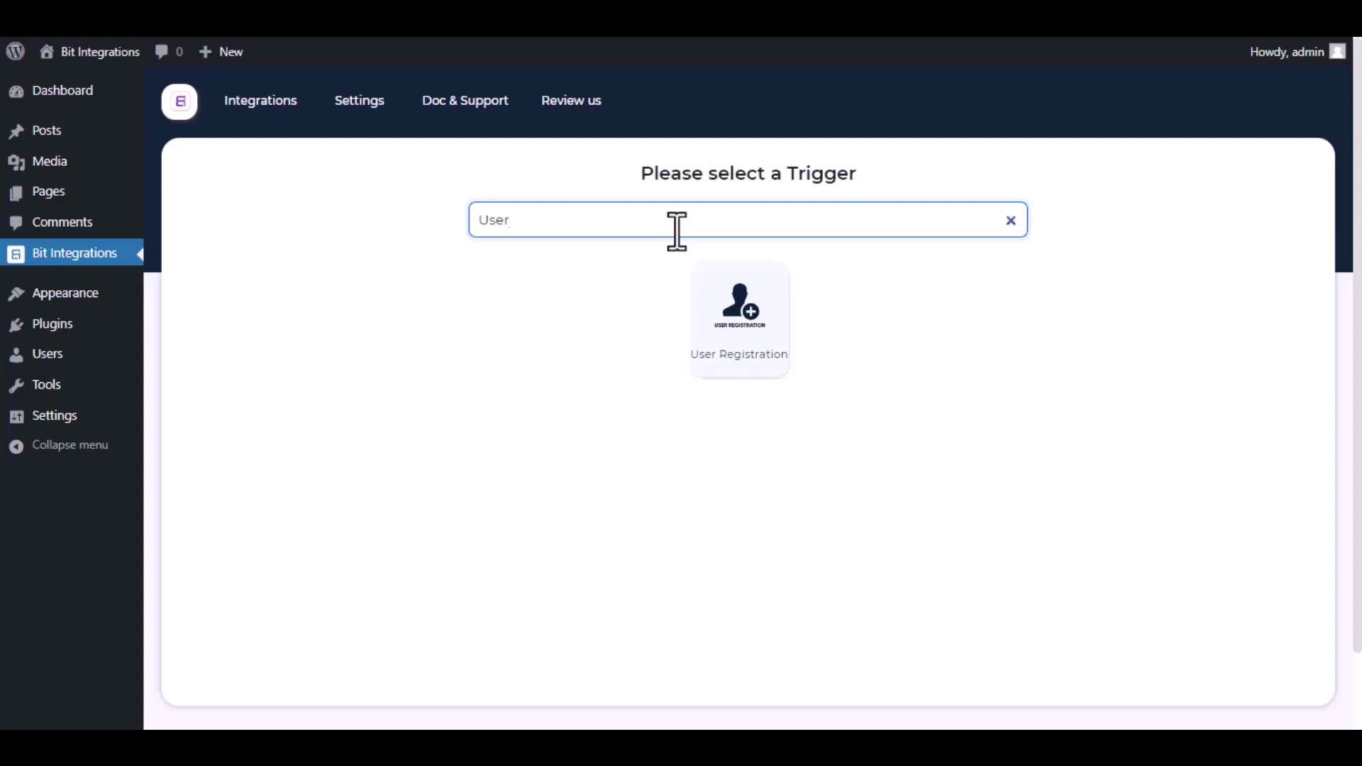
click(734, 319)
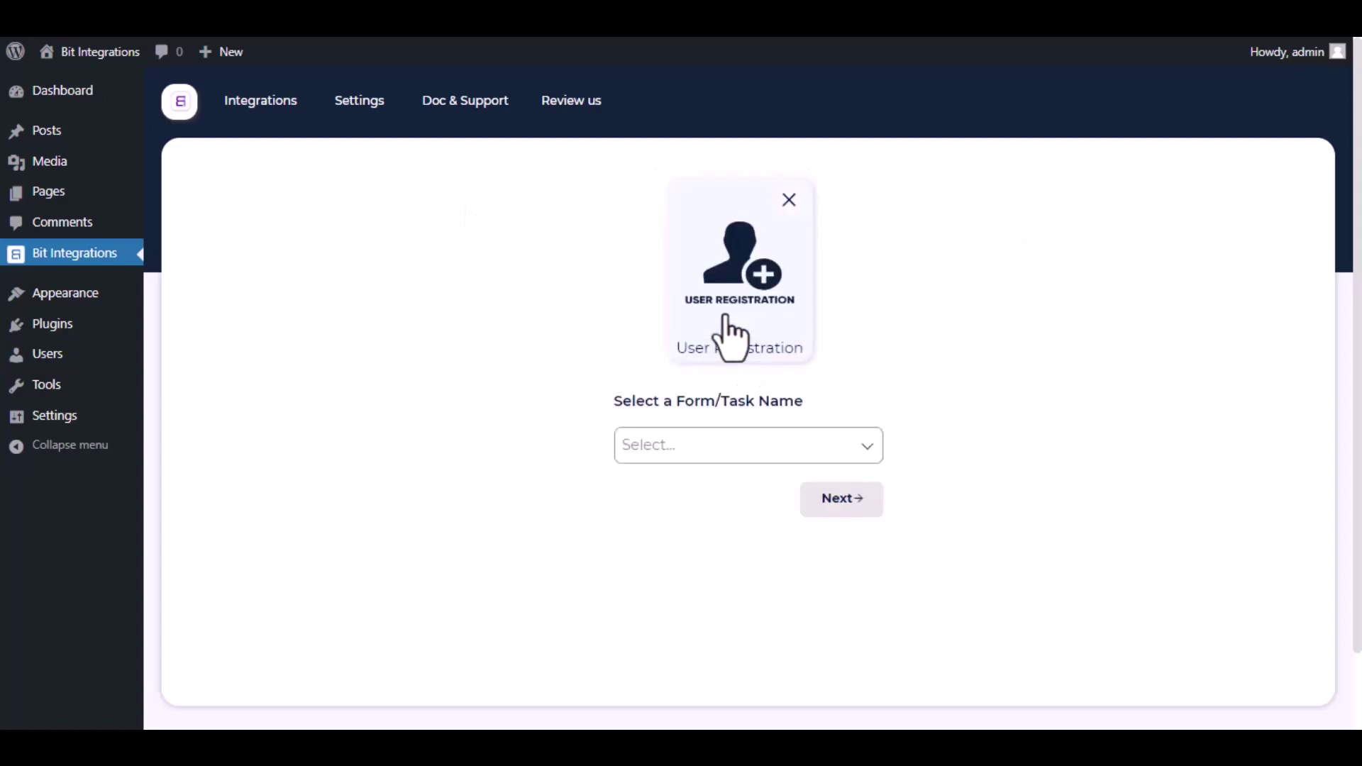
click(741, 446)
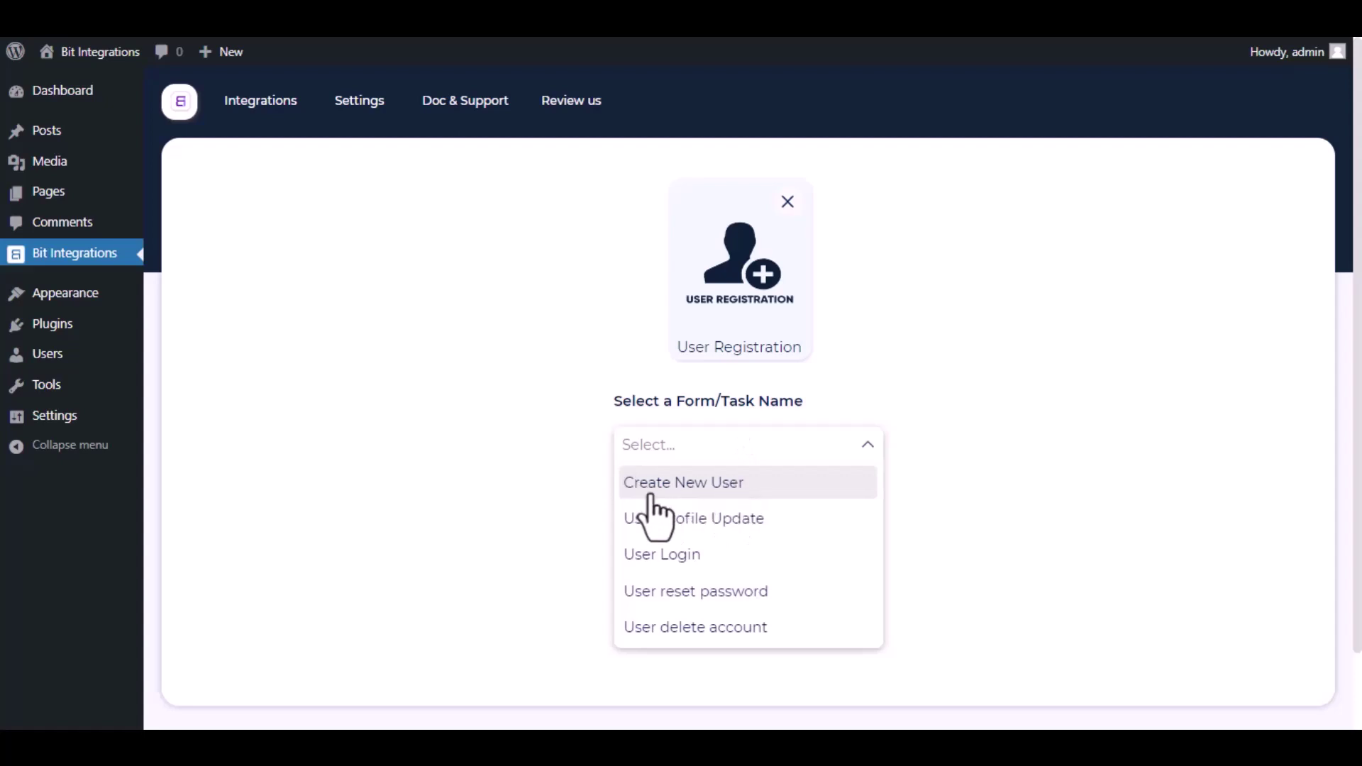
click(761, 487)
click(840, 498)
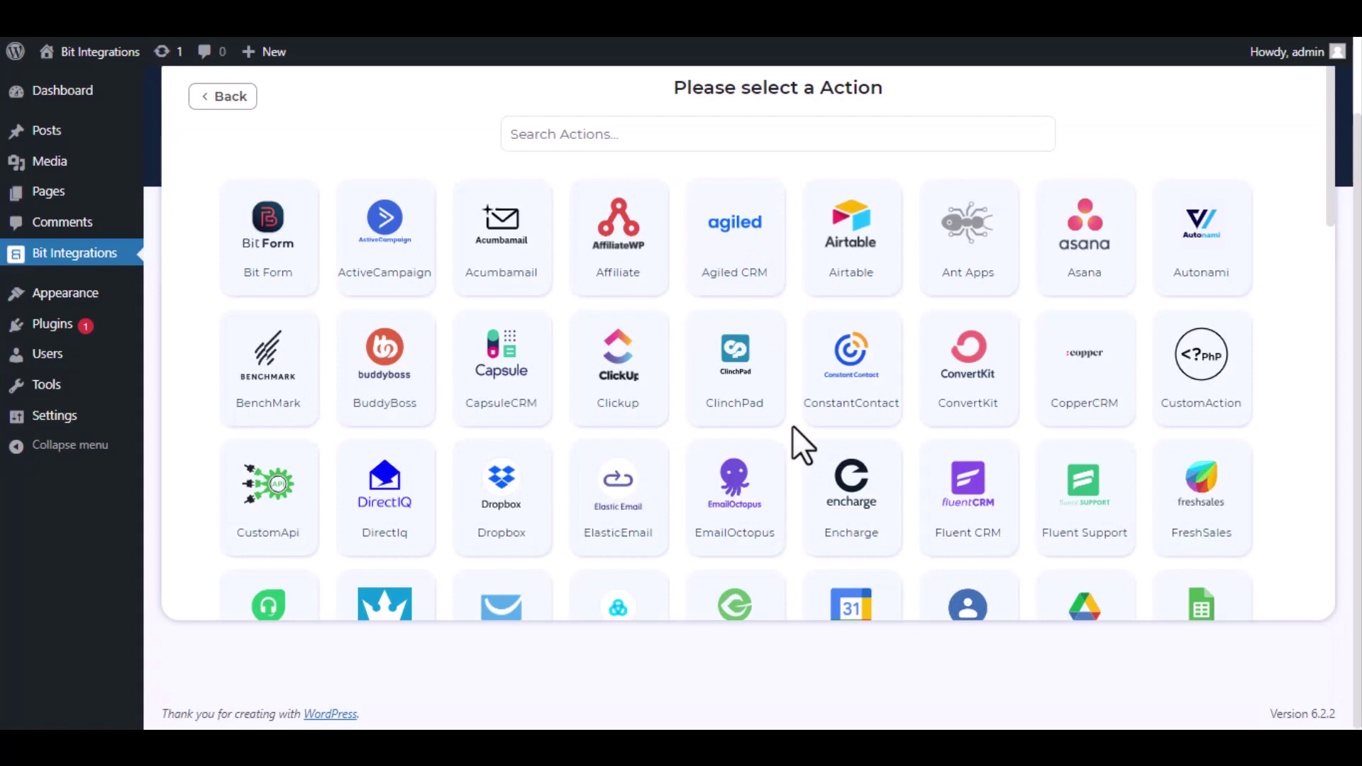
Choose SendinBlue as the action and clear the default integration name
click(709, 134)
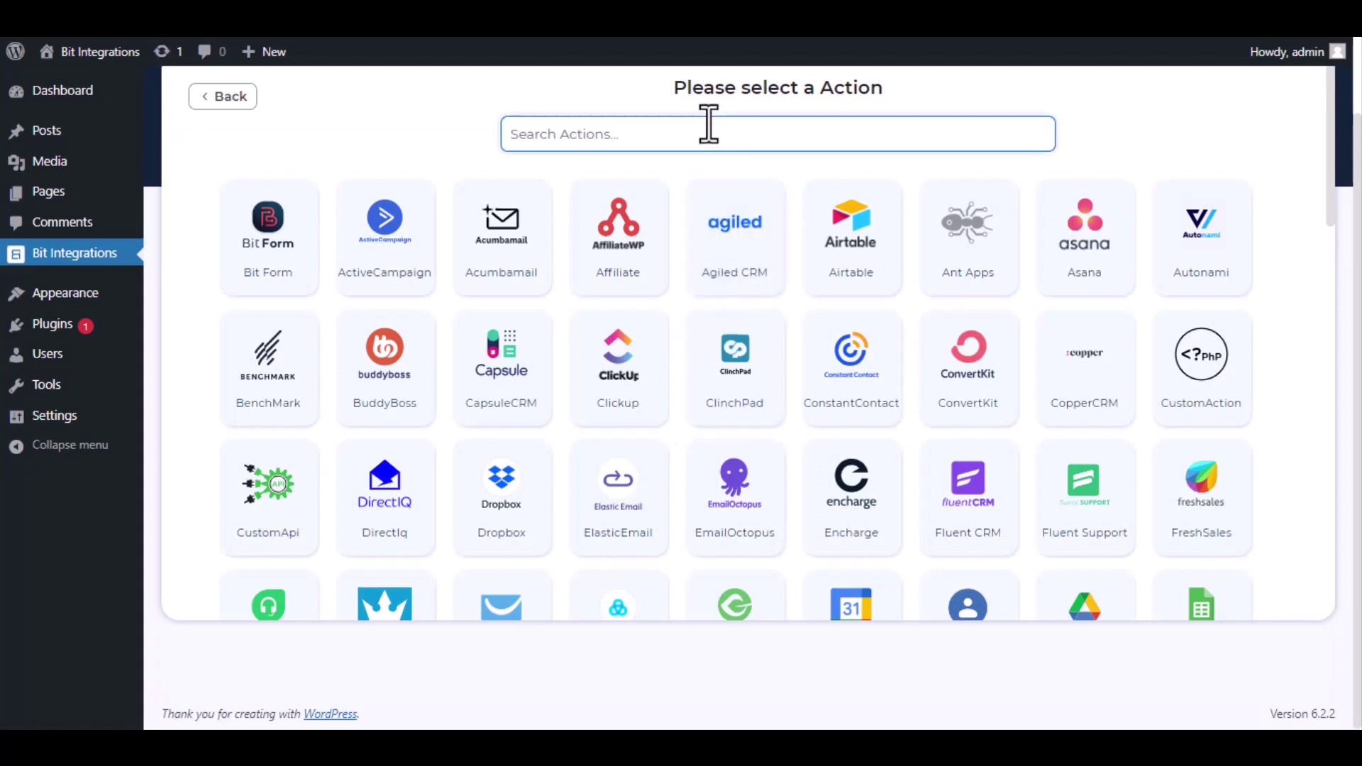
text(Sendin)
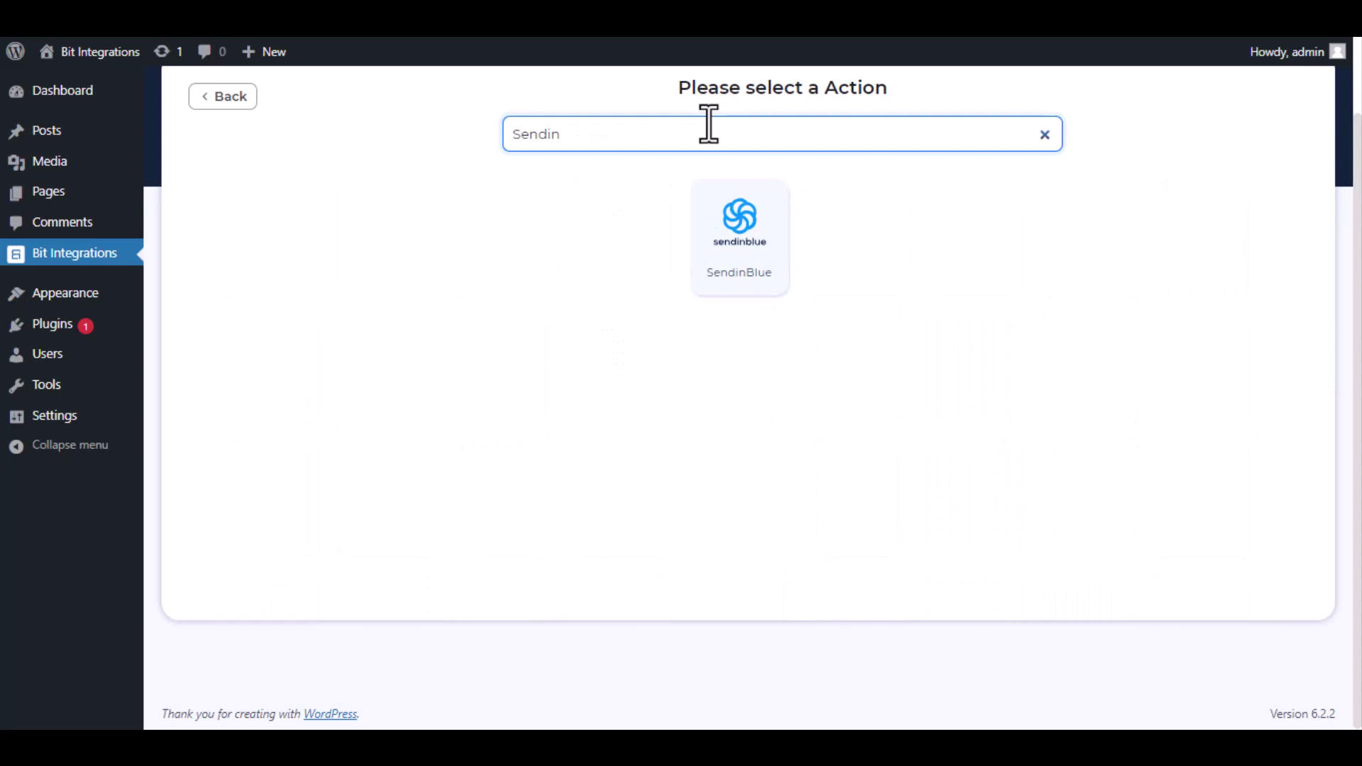
click(738, 236)
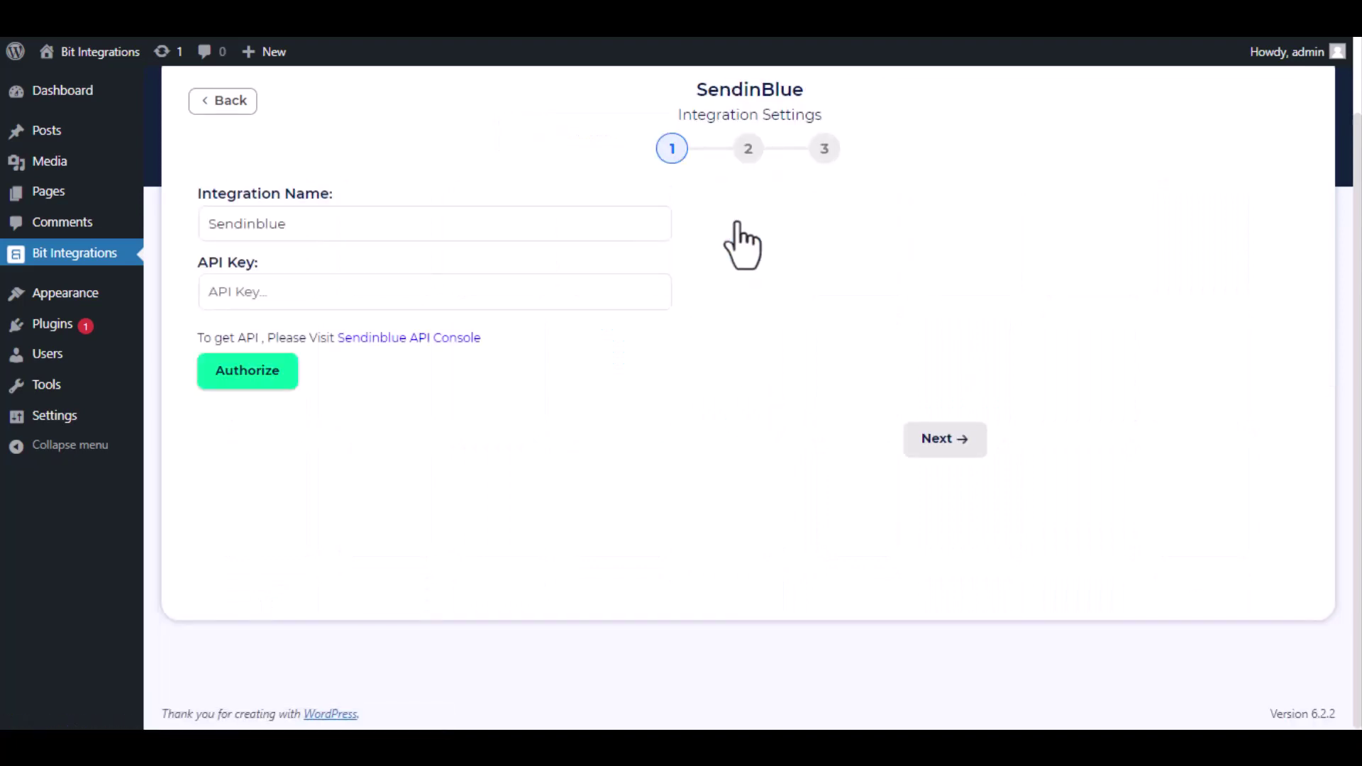
click(445, 224)
drag(309, 223, 192, 226)
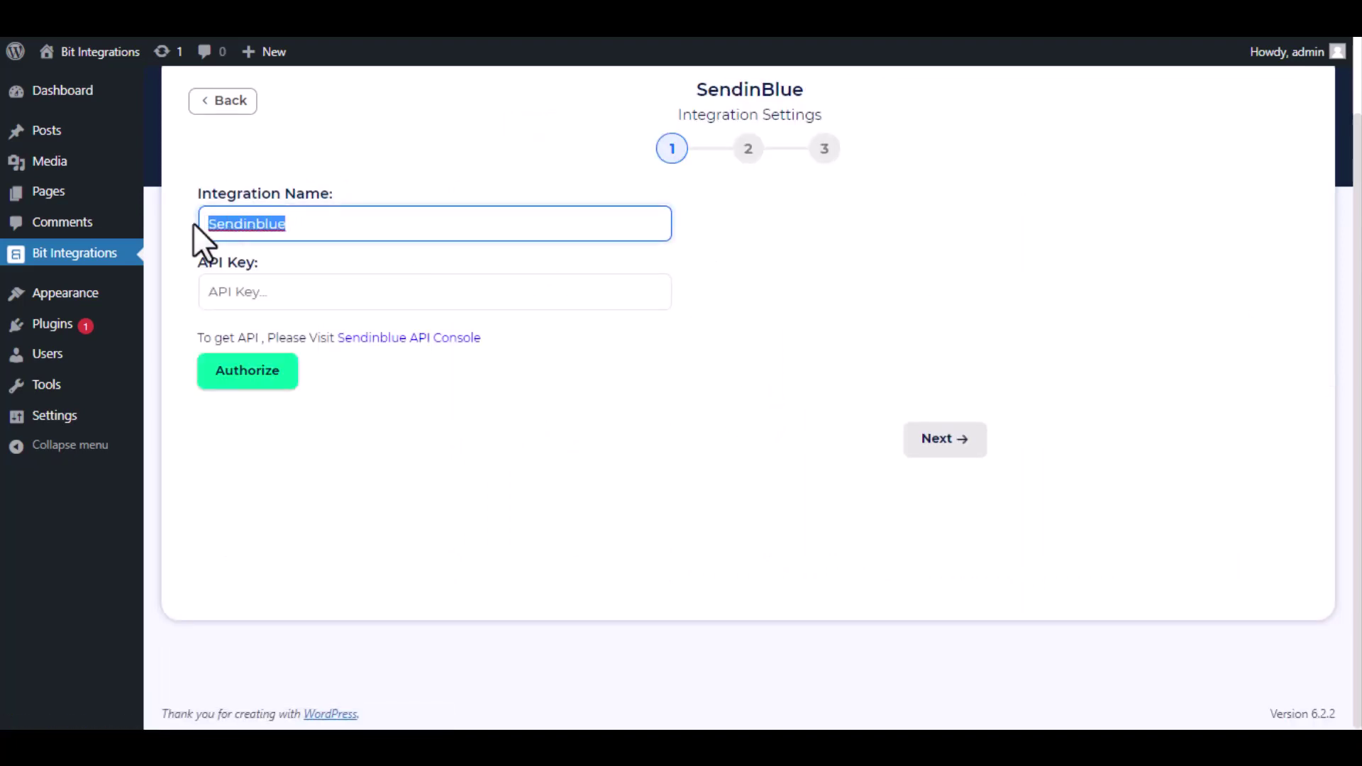
key(BackSpace)
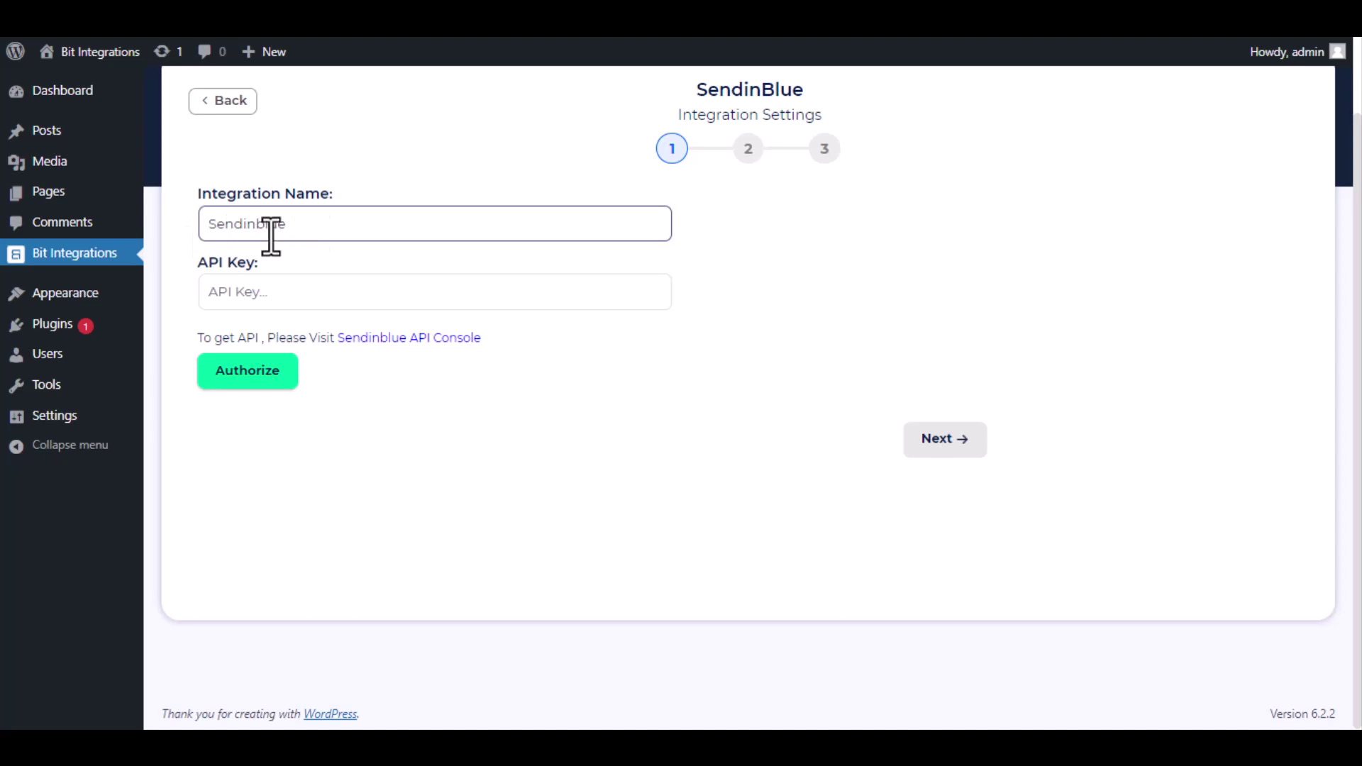
Follow the API key hint's link to the Sendinblue API Console
click(211, 340)
drag(197, 337, 483, 341)
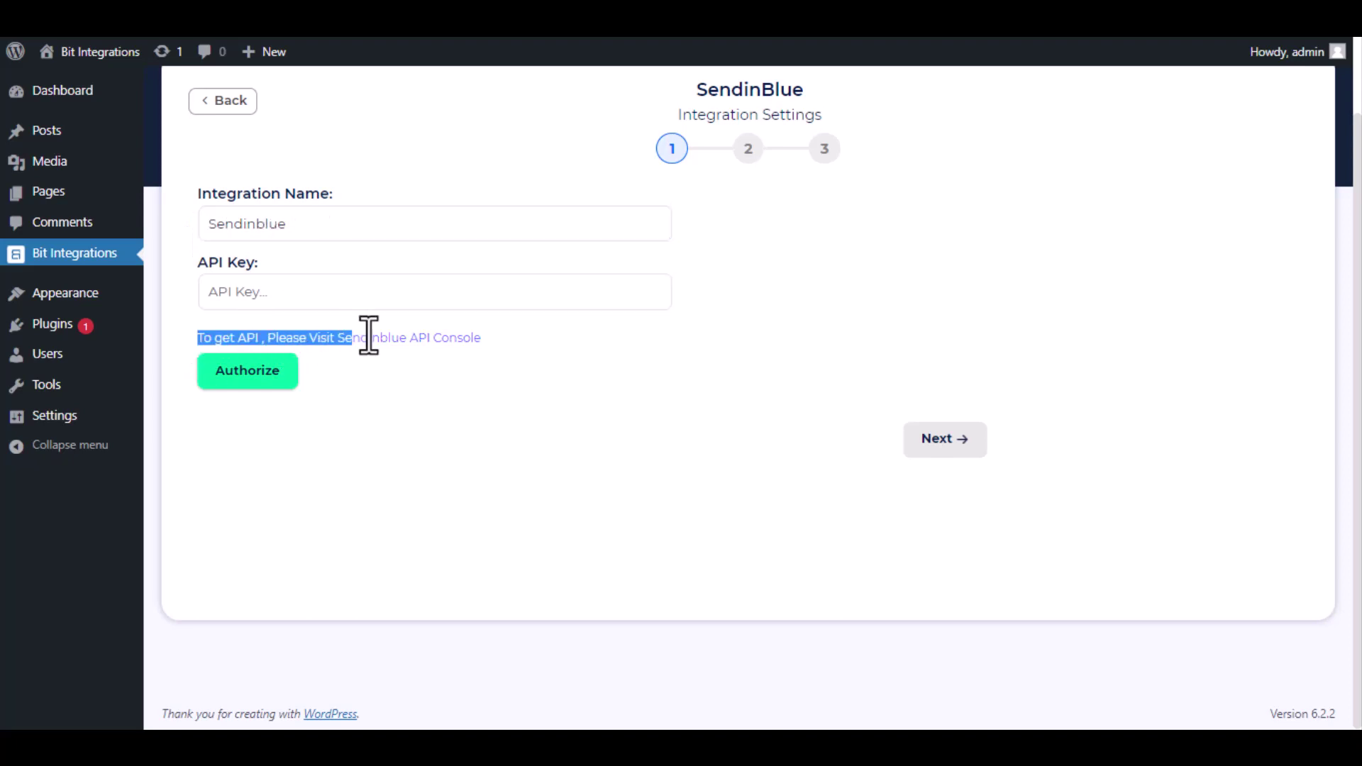
click(400, 366)
click(402, 338)
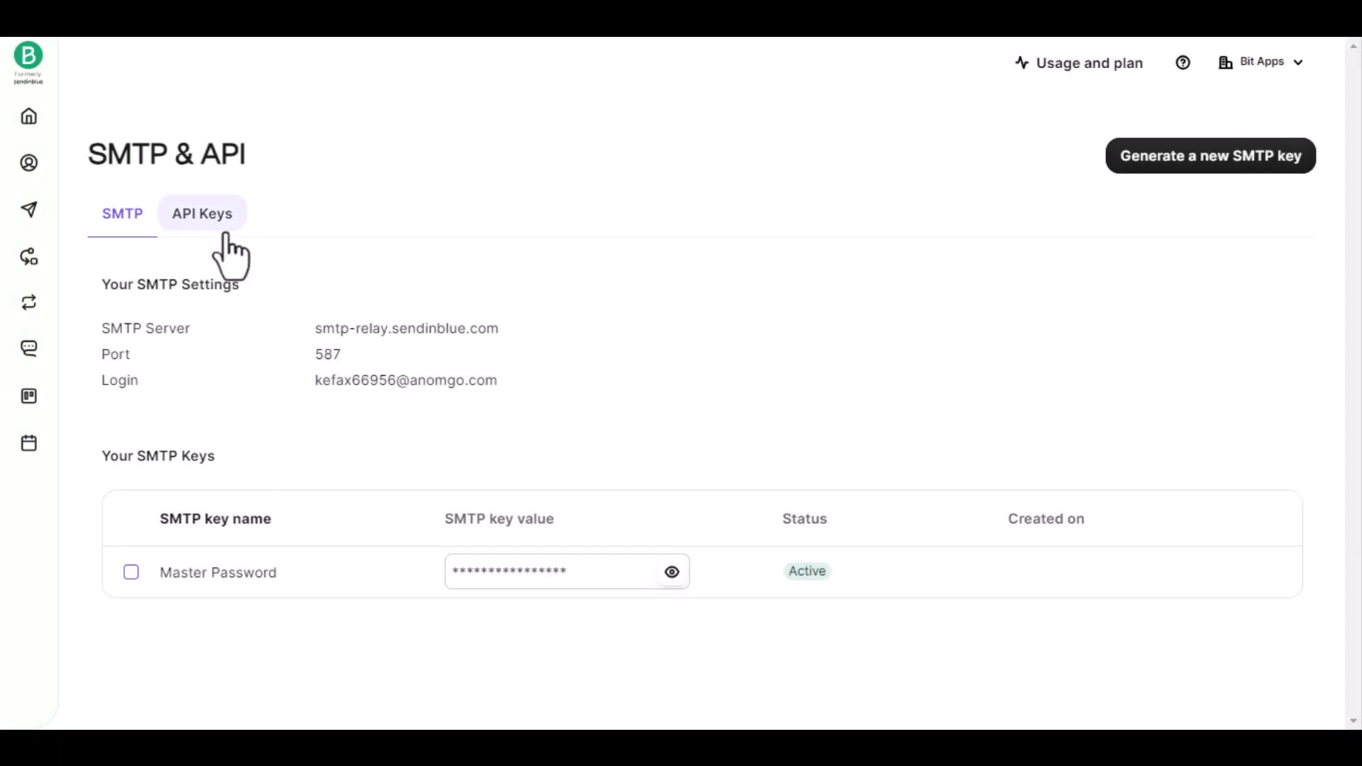
In Brevo's API Keys section, generate and copy a key named 'Bit Integrations', then return to WordPress
click(202, 213)
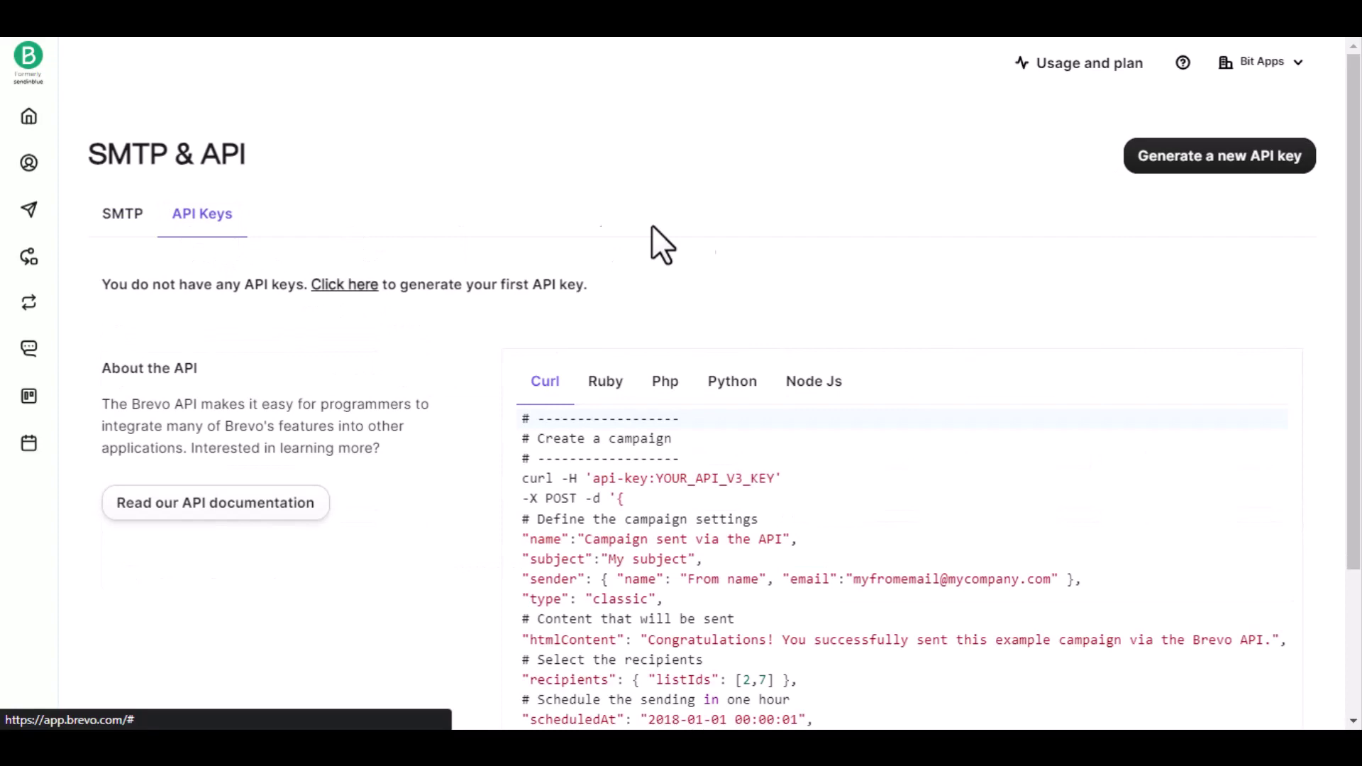
click(1197, 159)
text(Bit Integrations)
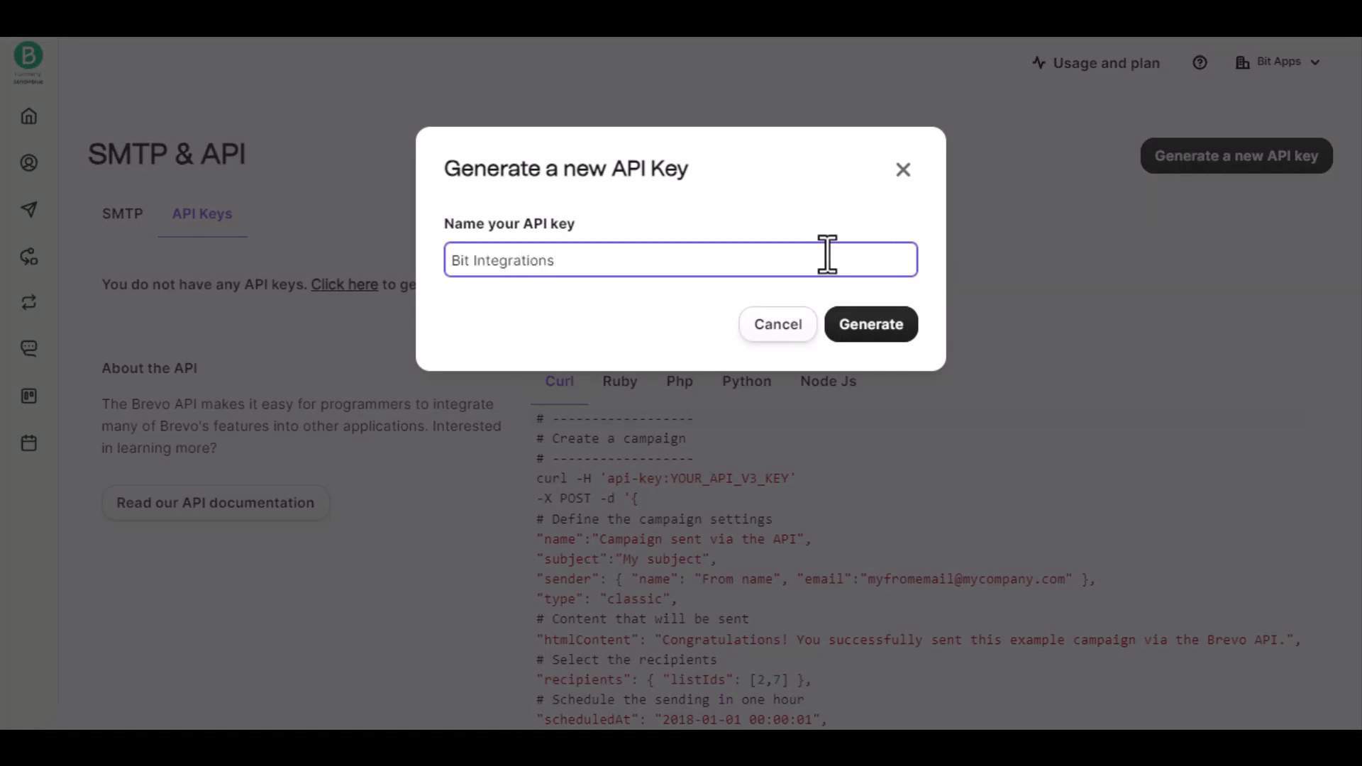
click(870, 324)
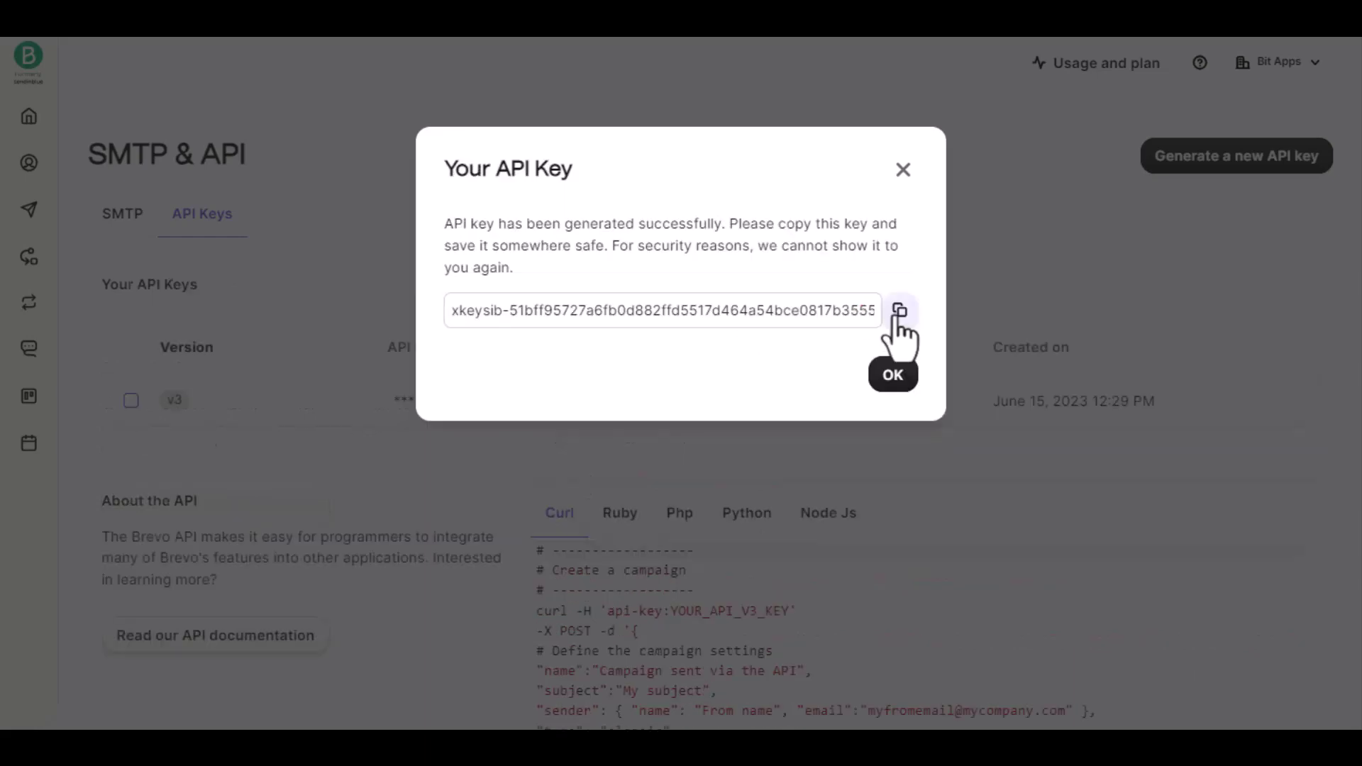
click(900, 311)
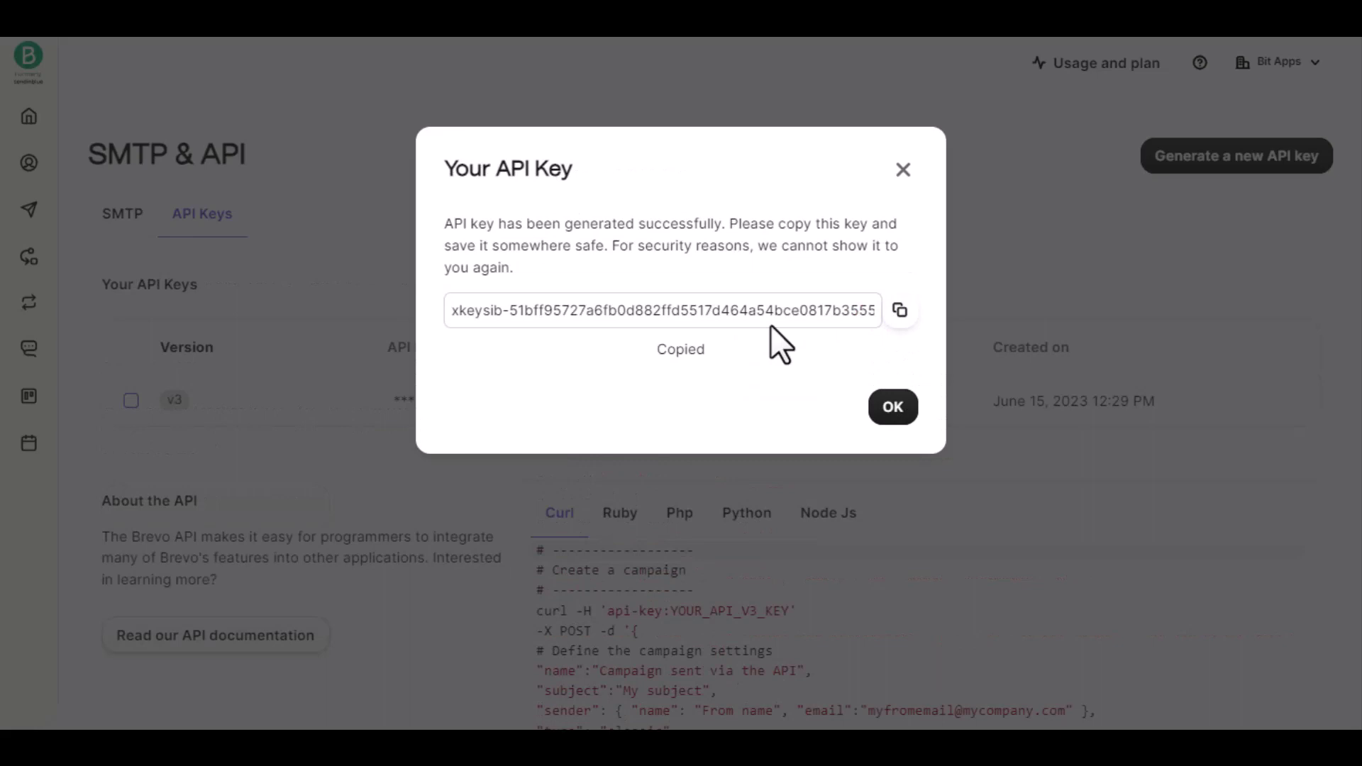
click(309, 64)
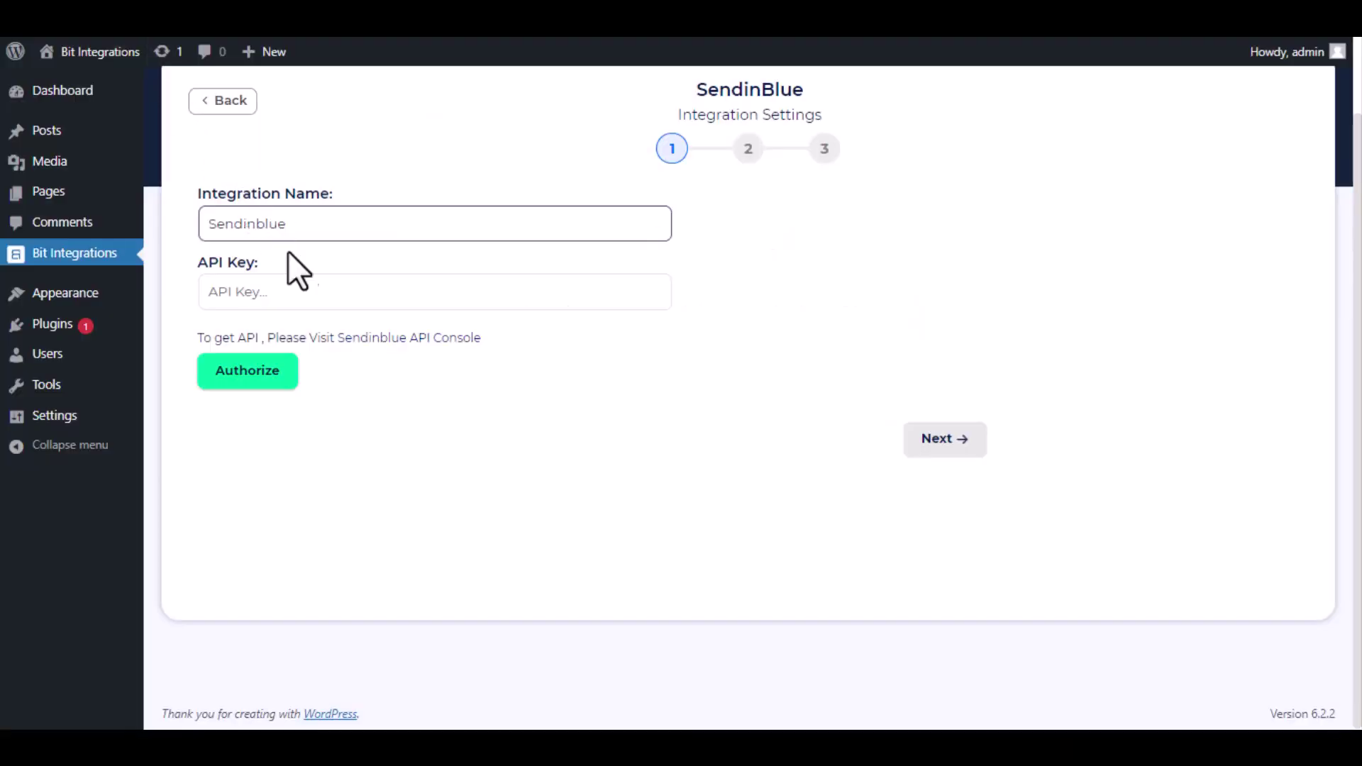
Paste the copied key into the API Key field, authorize it, and continue to list selection
click(309, 293)
key(ctrl+v)
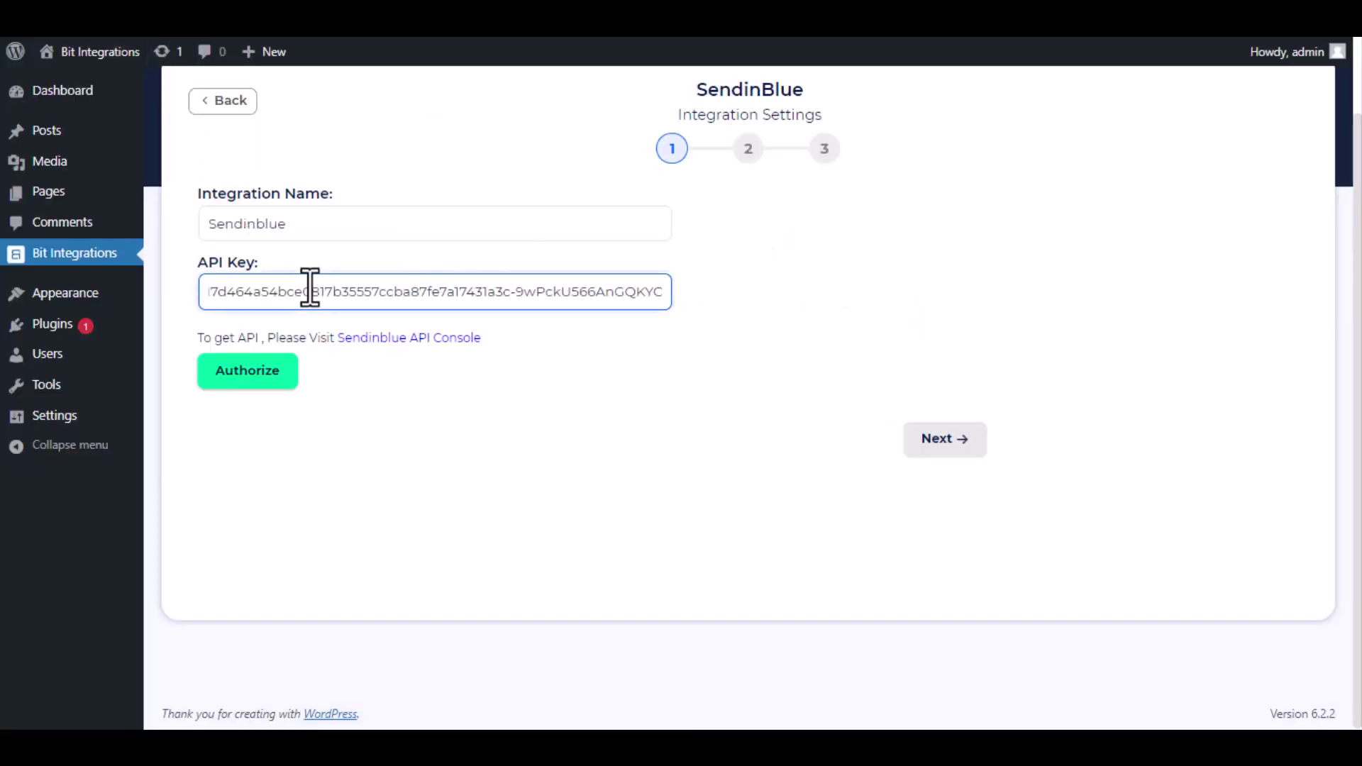
click(247, 370)
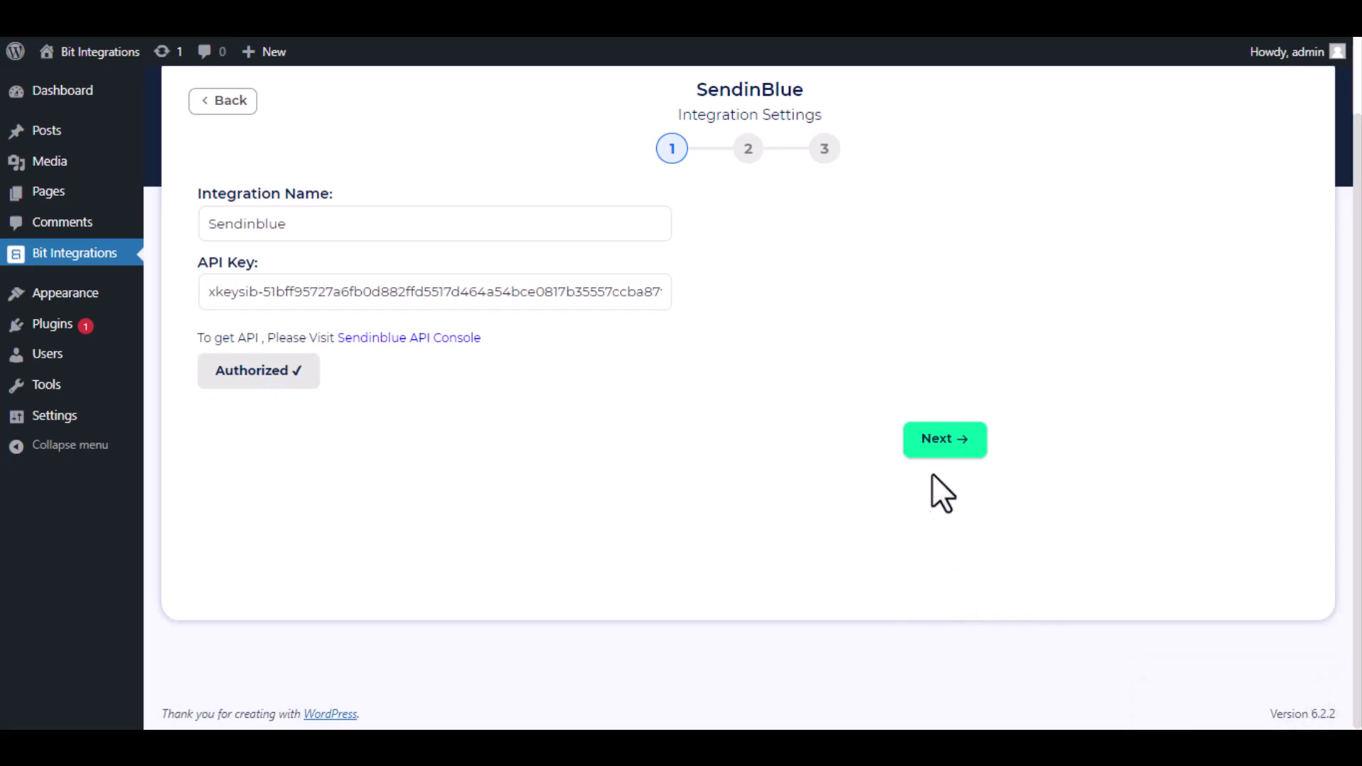
click(944, 438)
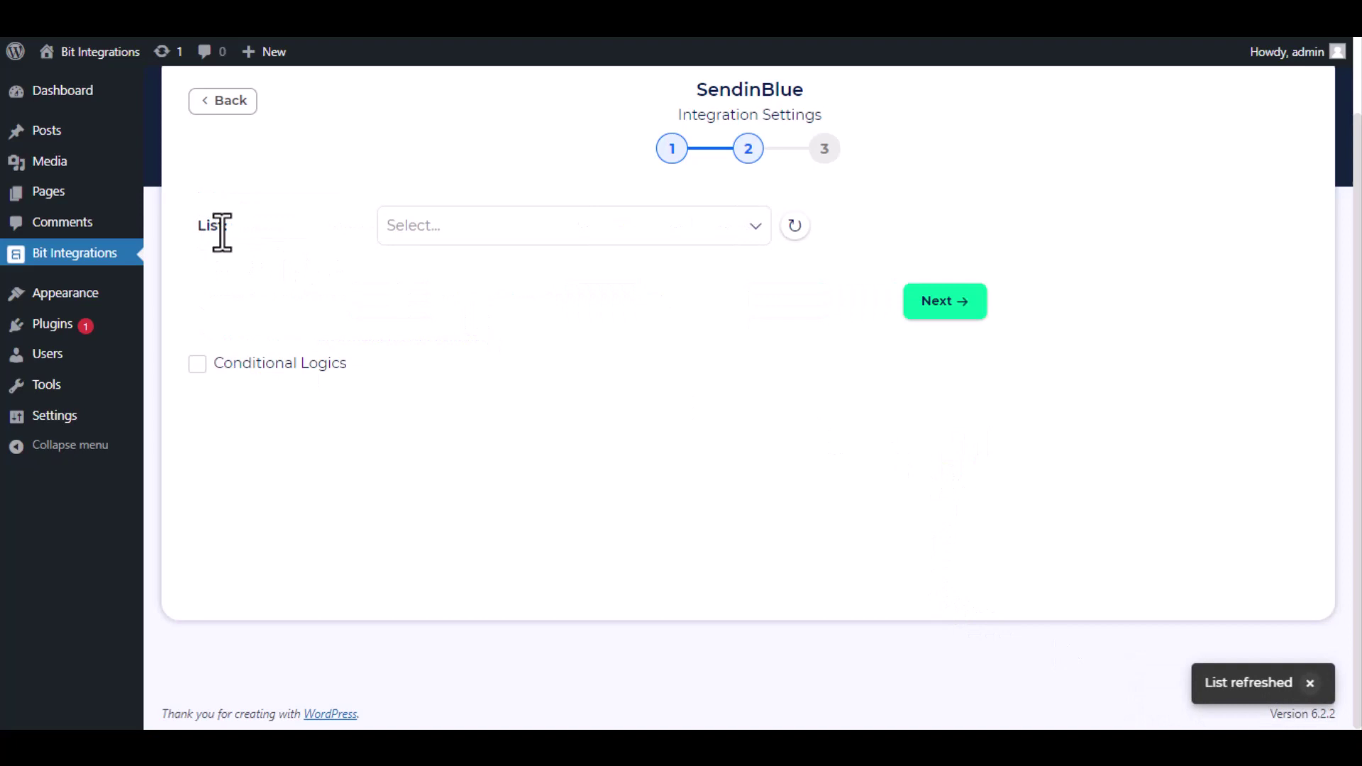
Select the 'Bit Integrations' contact list, load its fields, and map Email
click(500, 226)
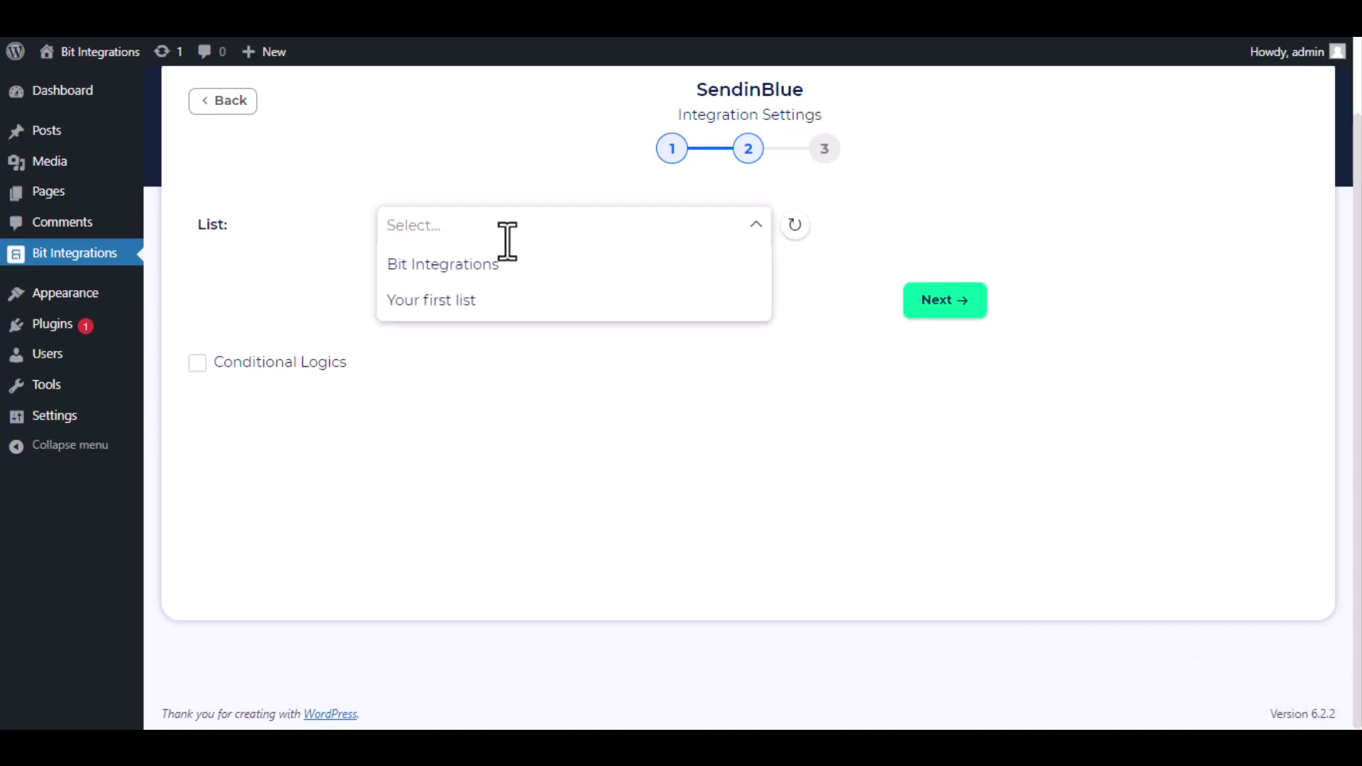
click(511, 266)
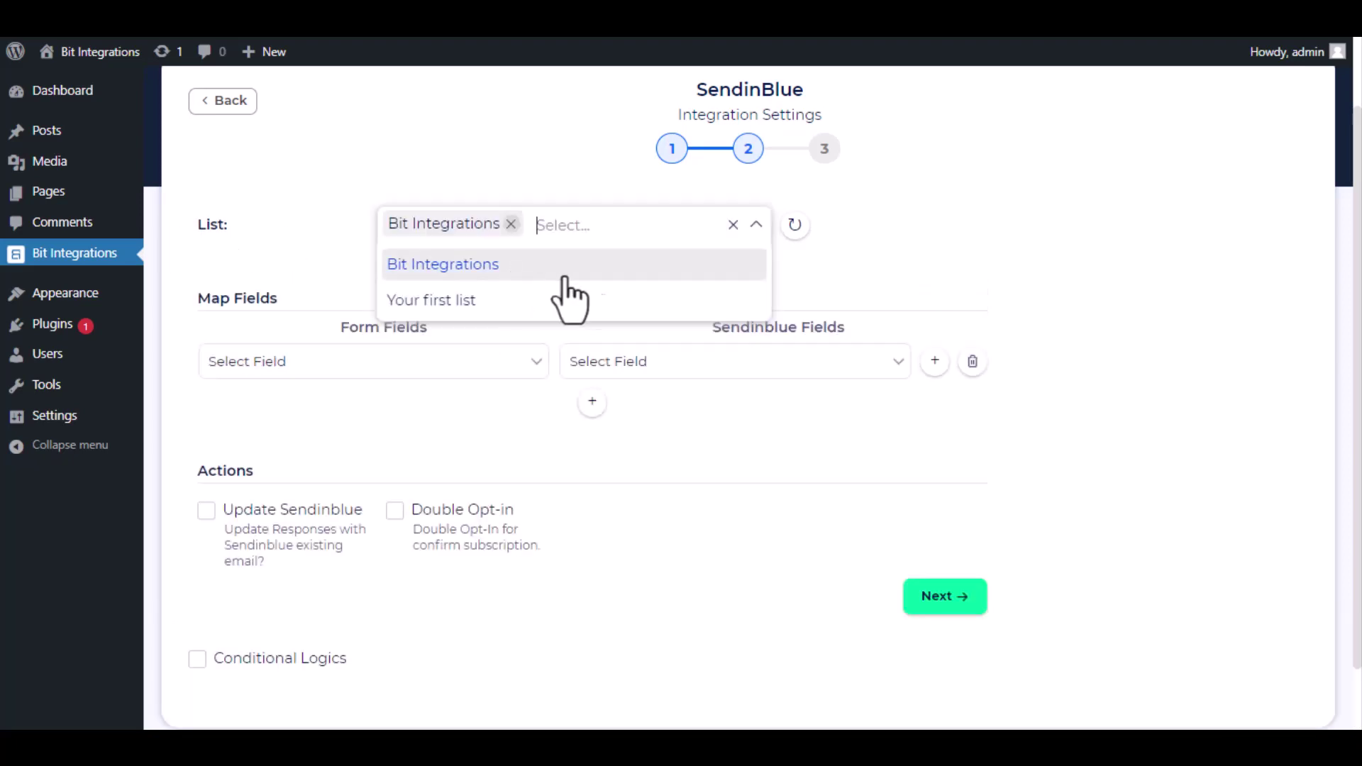
click(793, 293)
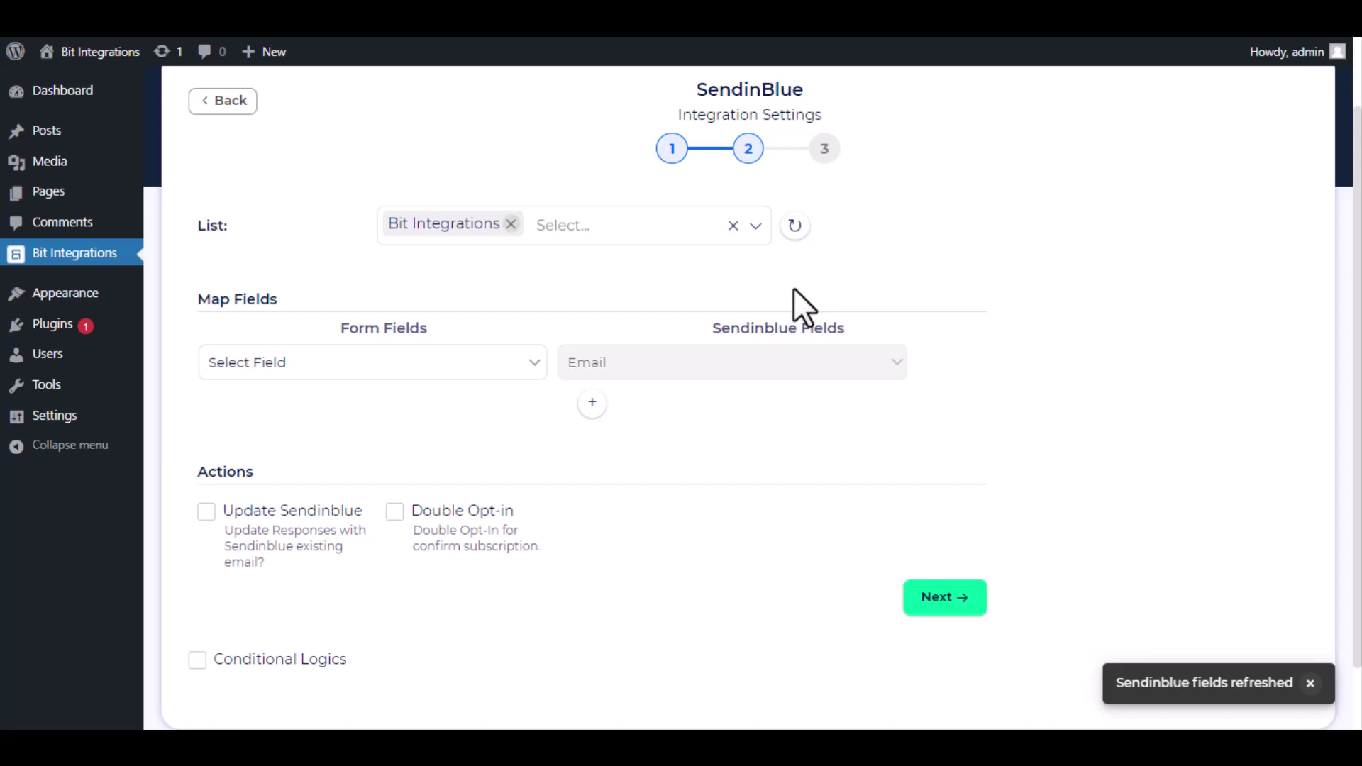
click(487, 363)
Add mappings First Name → FIRSTNAME and Last Name → LASTNAME
click(407, 426)
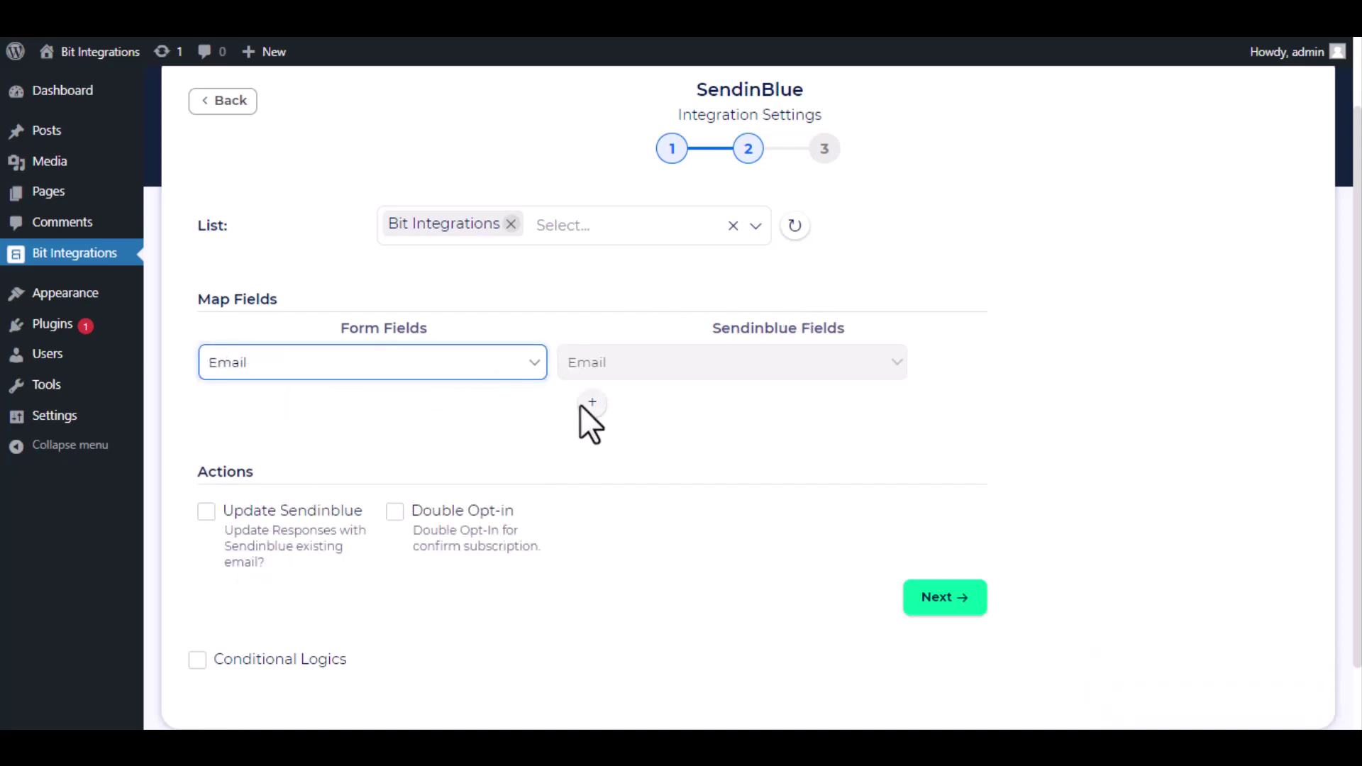
click(591, 402)
click(666, 407)
click(653, 472)
click(480, 408)
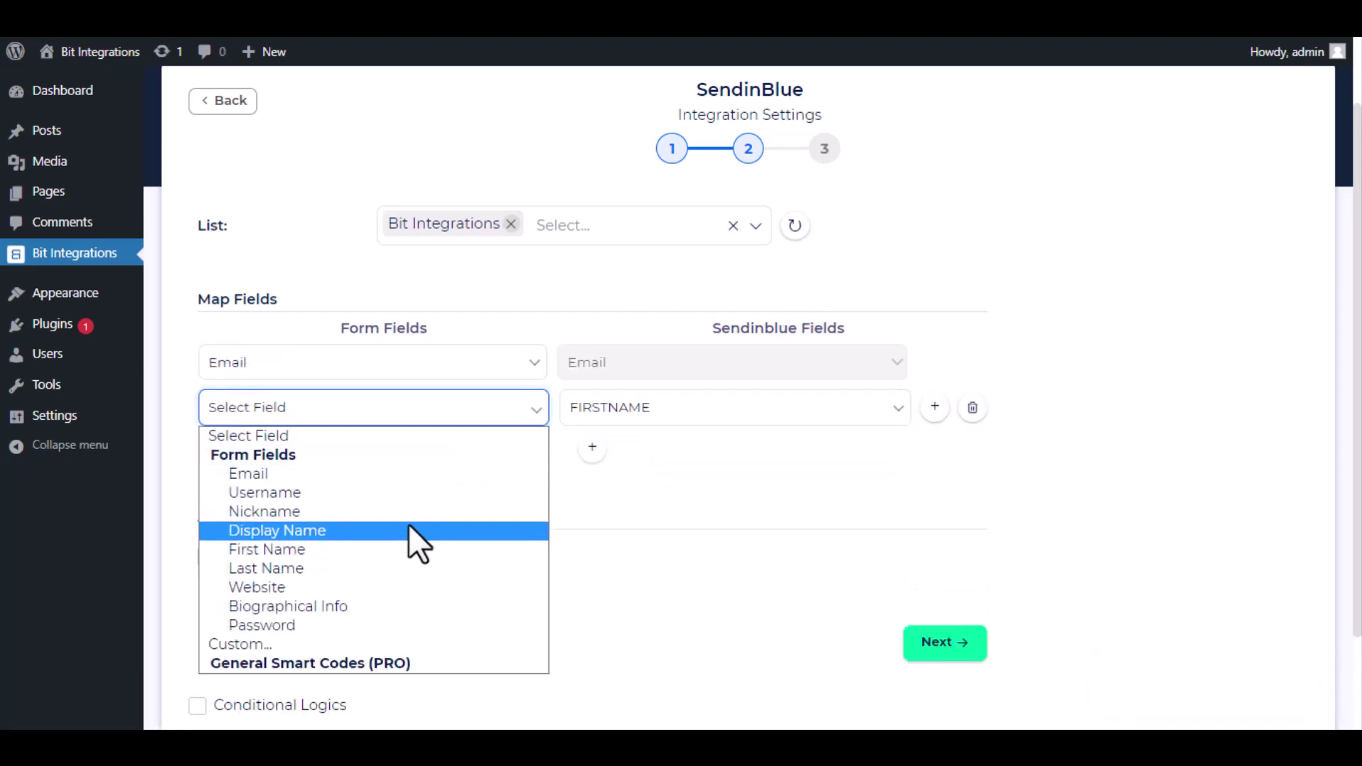
click(407, 549)
click(592, 446)
click(734, 452)
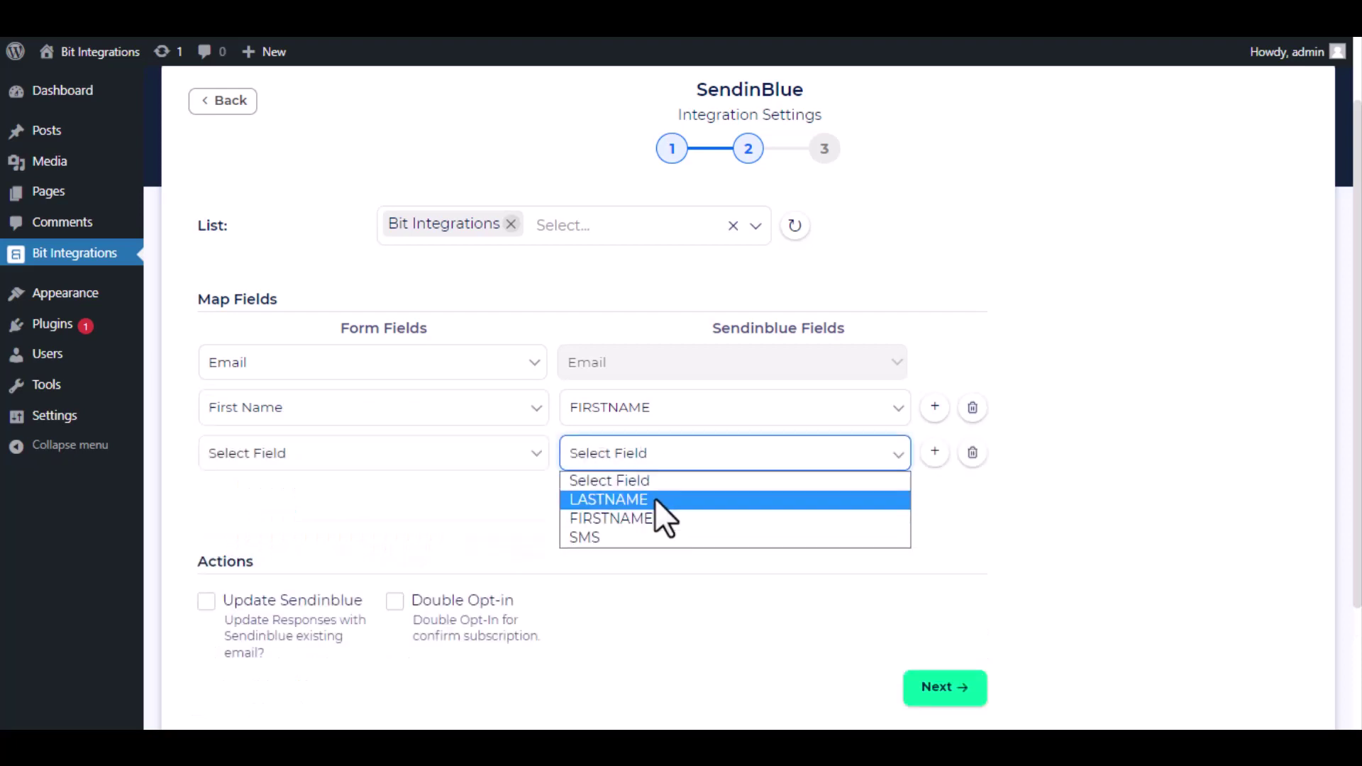
click(654, 498)
click(504, 452)
click(266, 612)
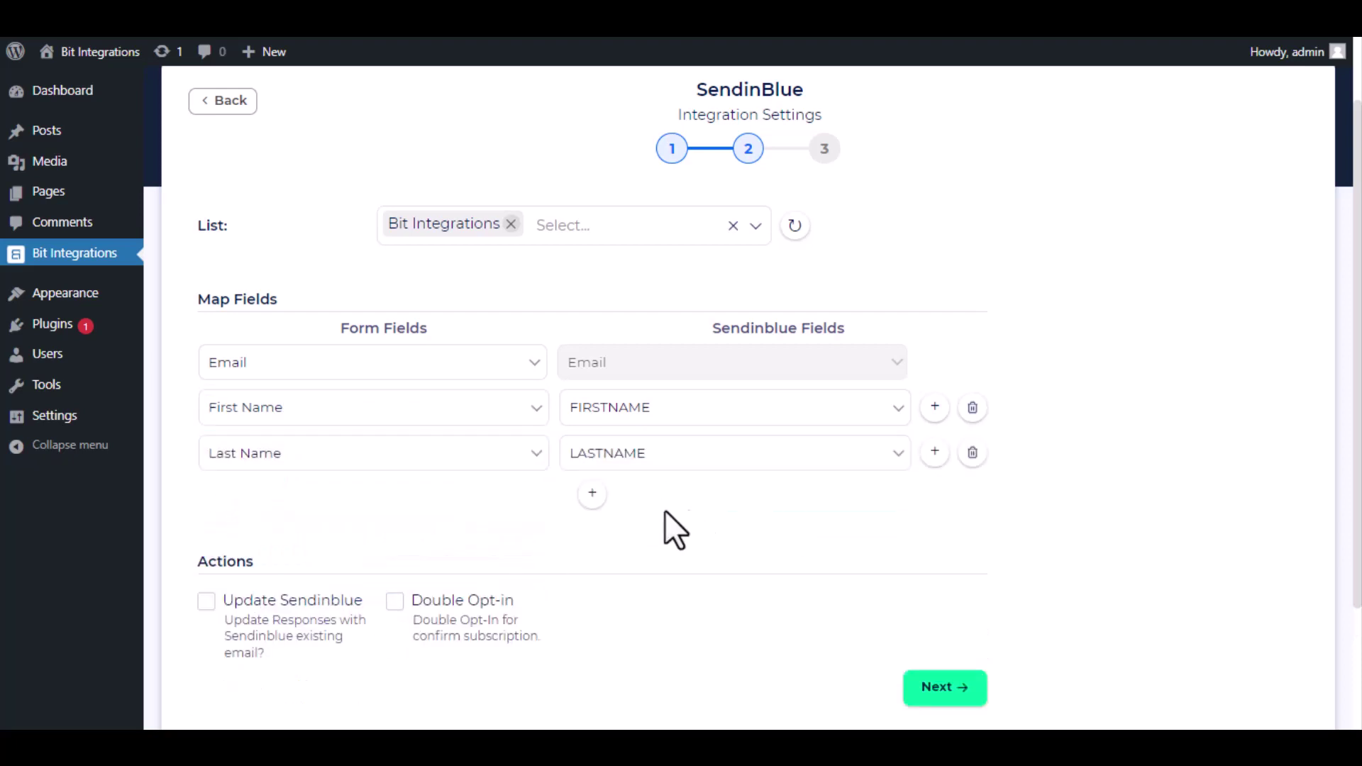
scroll(665, 510, down, 3)
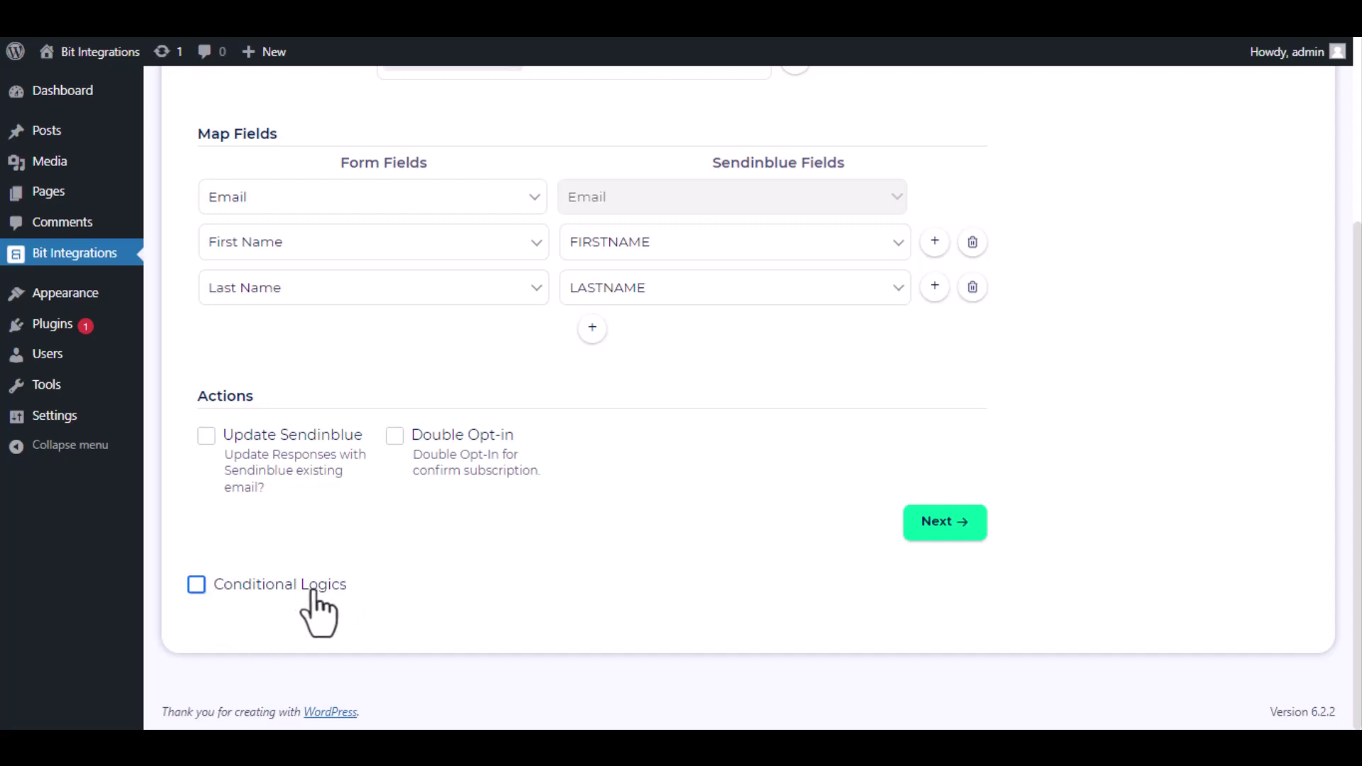
Leave Conditional Logics off, then finish and save the integration
click(195, 585)
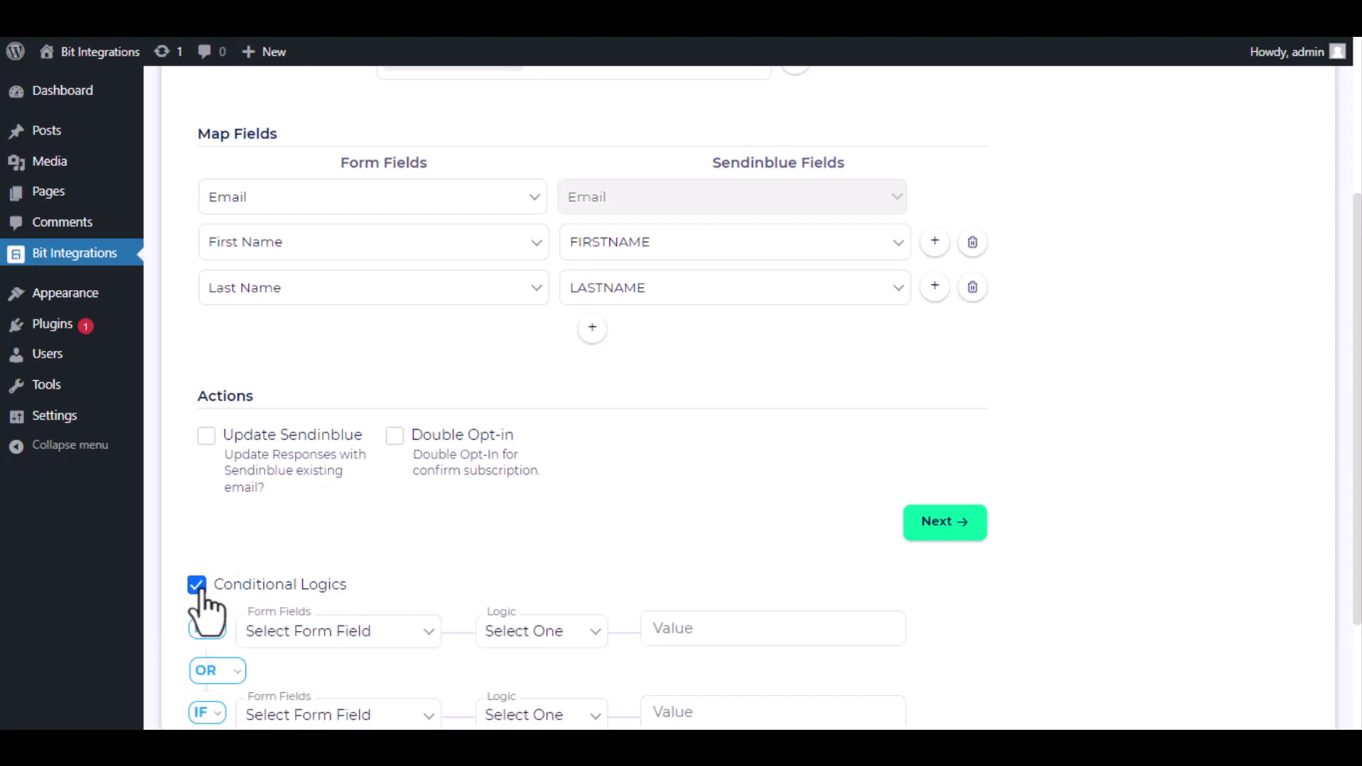
scroll(377, 544, down, 2)
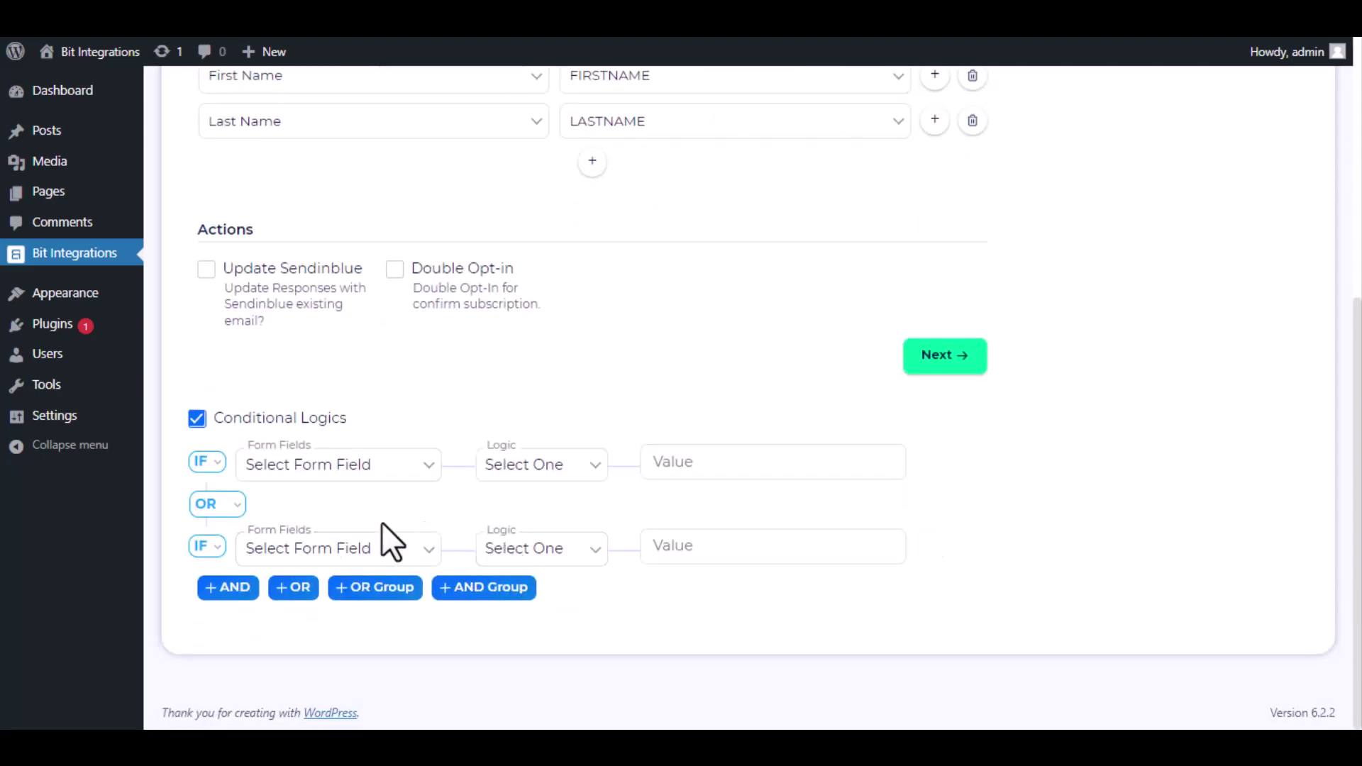
click(196, 417)
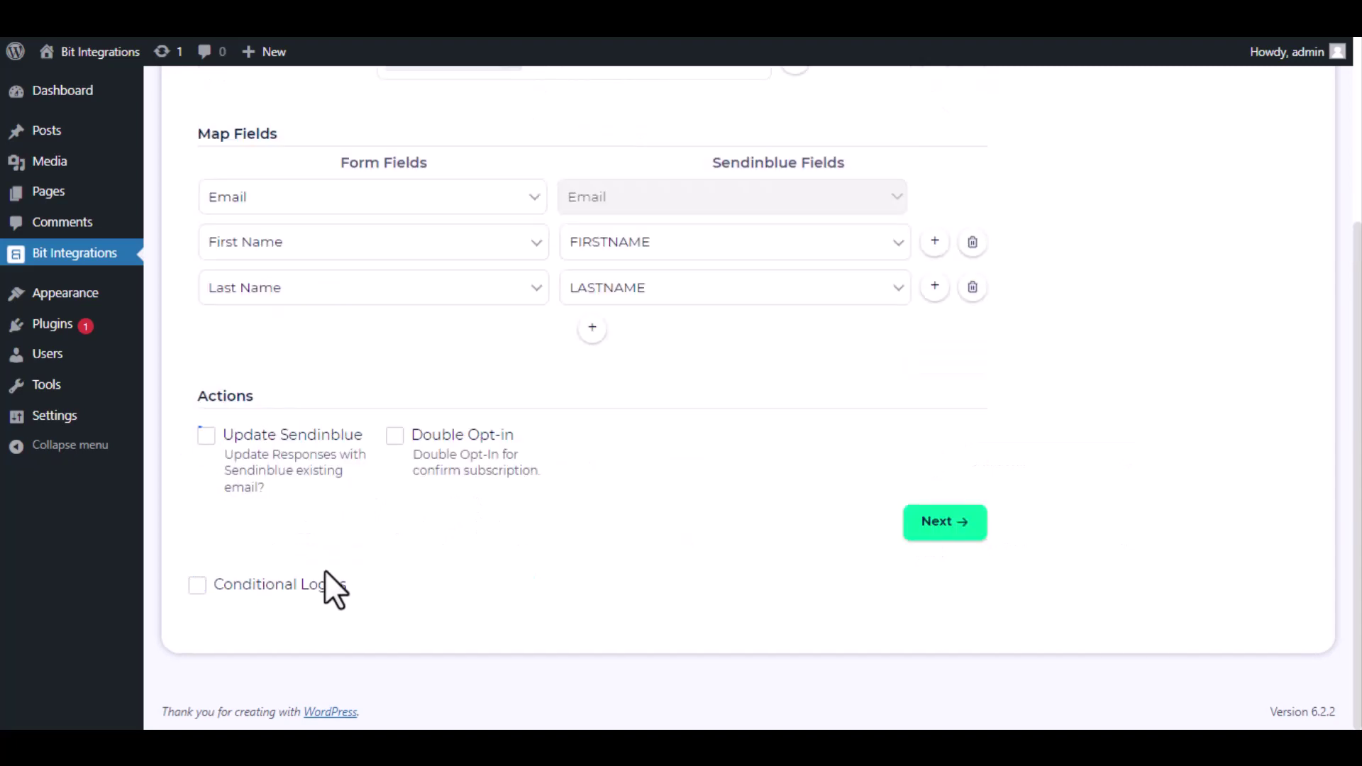
click(945, 521)
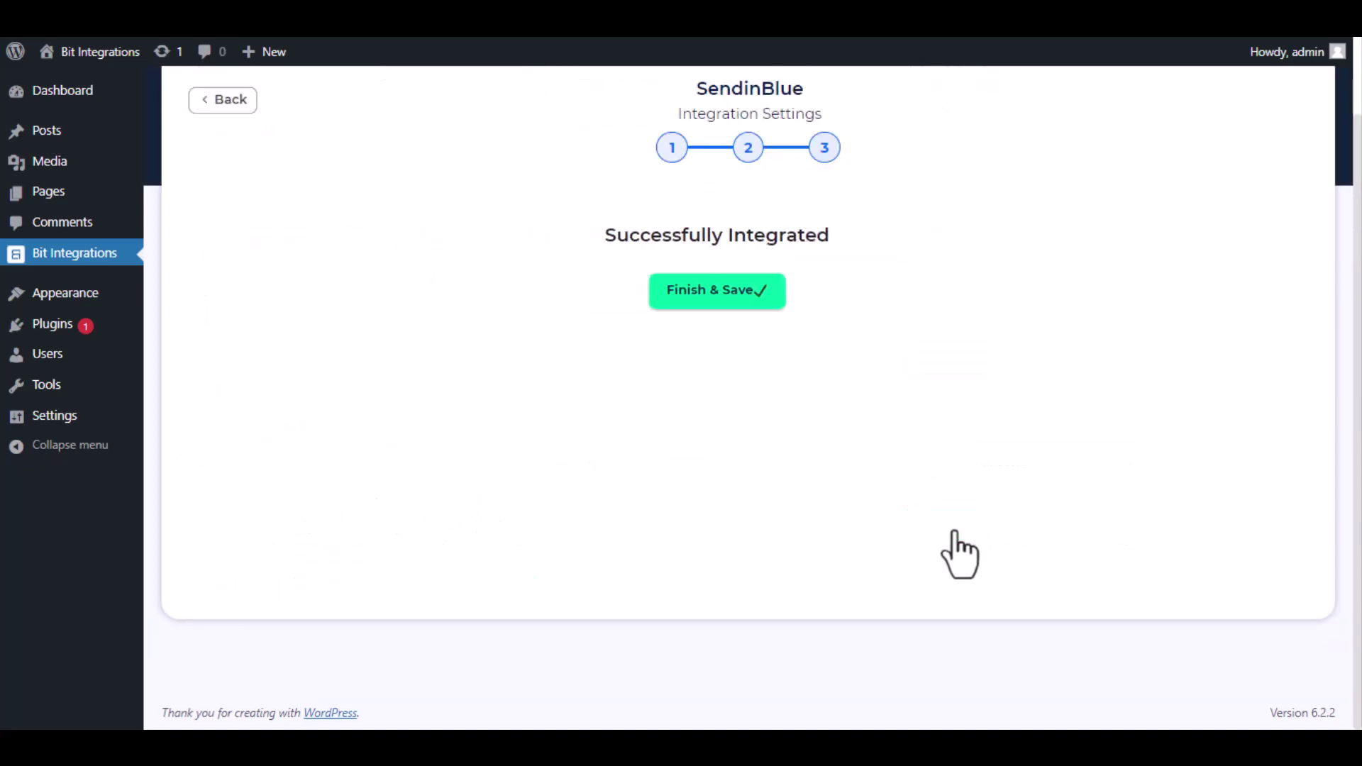
click(748, 291)
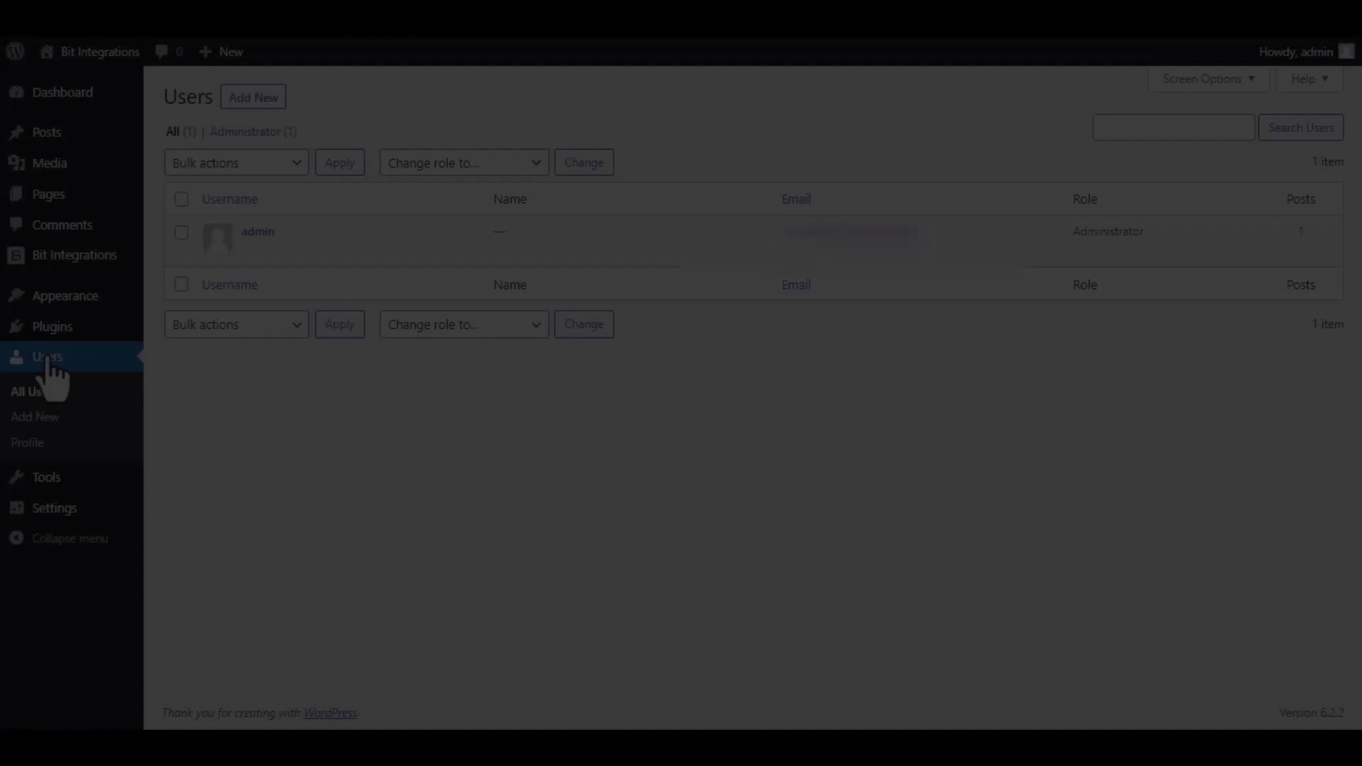
Add subscriber 'Bit Integrations' with an email, first name Bit, last name Integrations
click(253, 98)
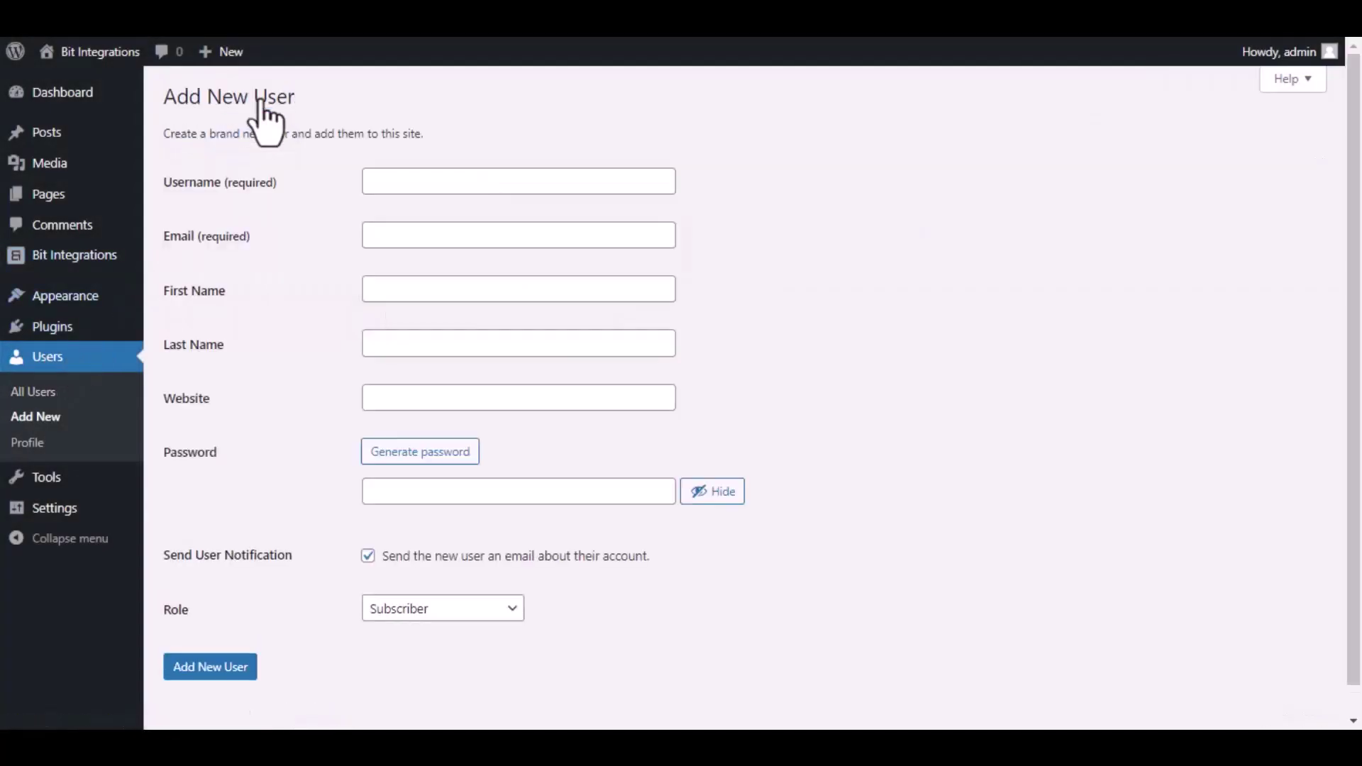
click(615, 183)
text(Bit Integrations)
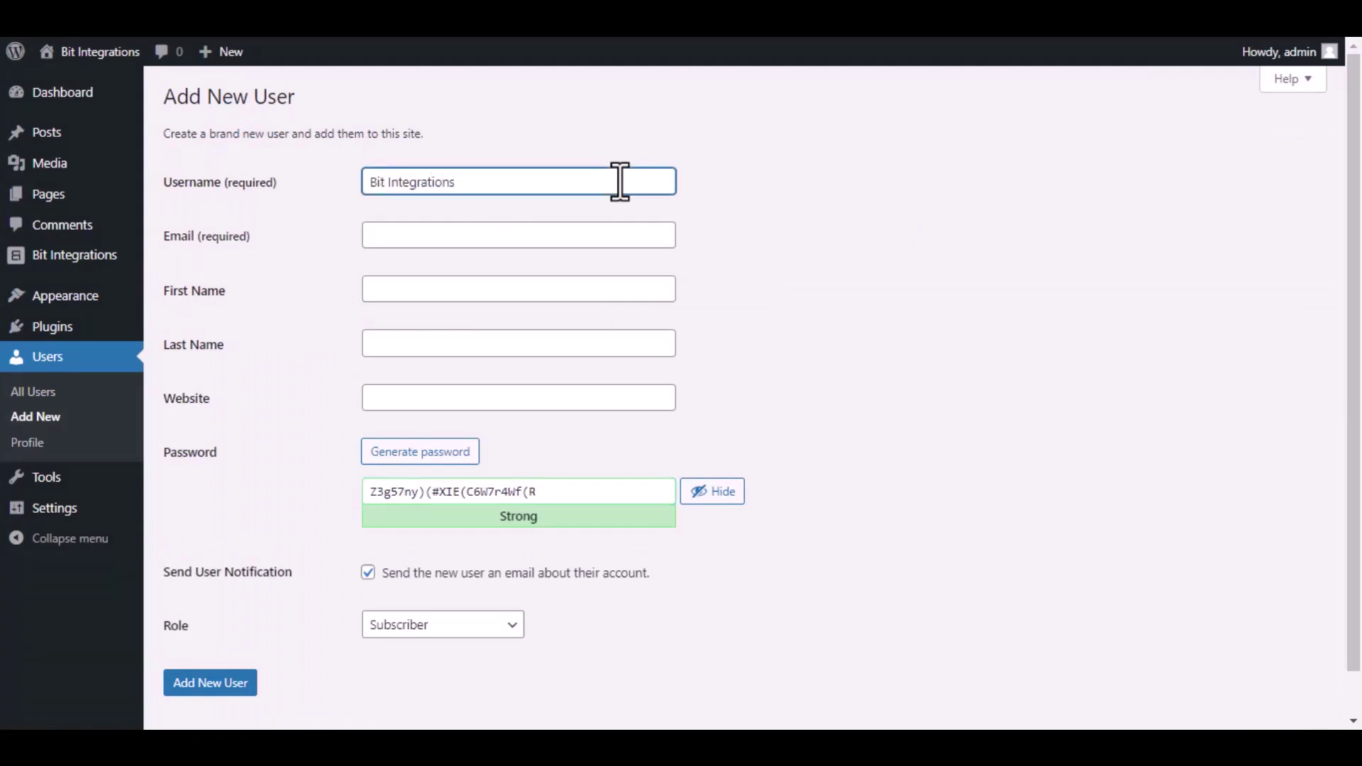
click(620, 237)
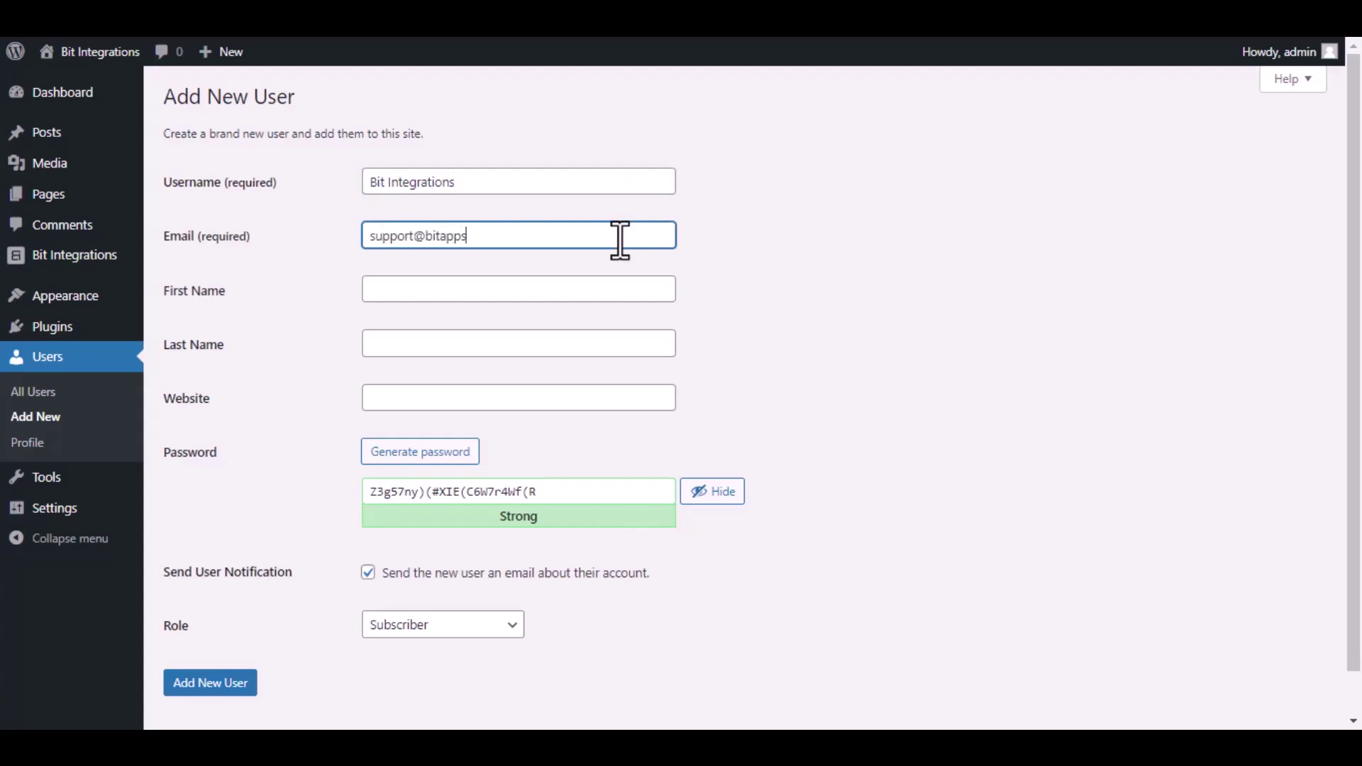
click(608, 290)
text(Bit)
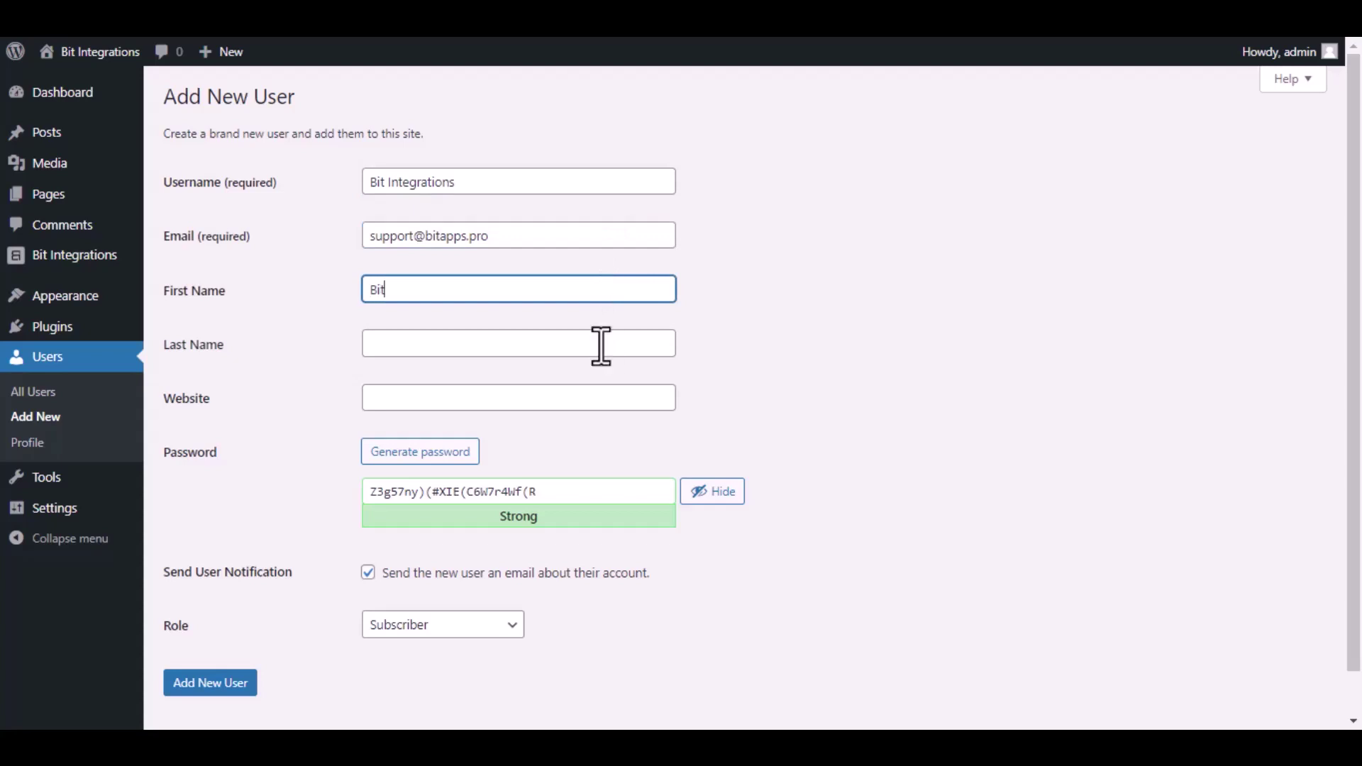
click(599, 347)
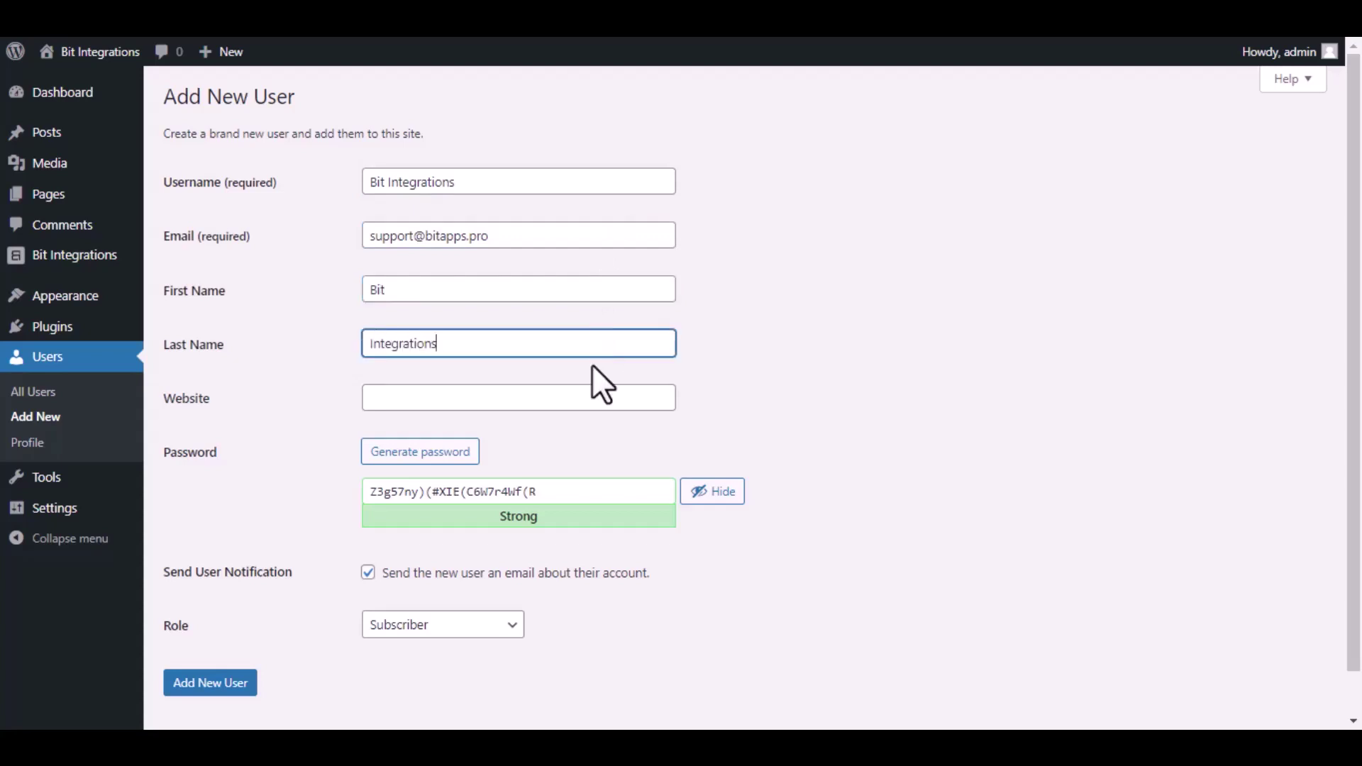
scroll(460, 551, down, 1)
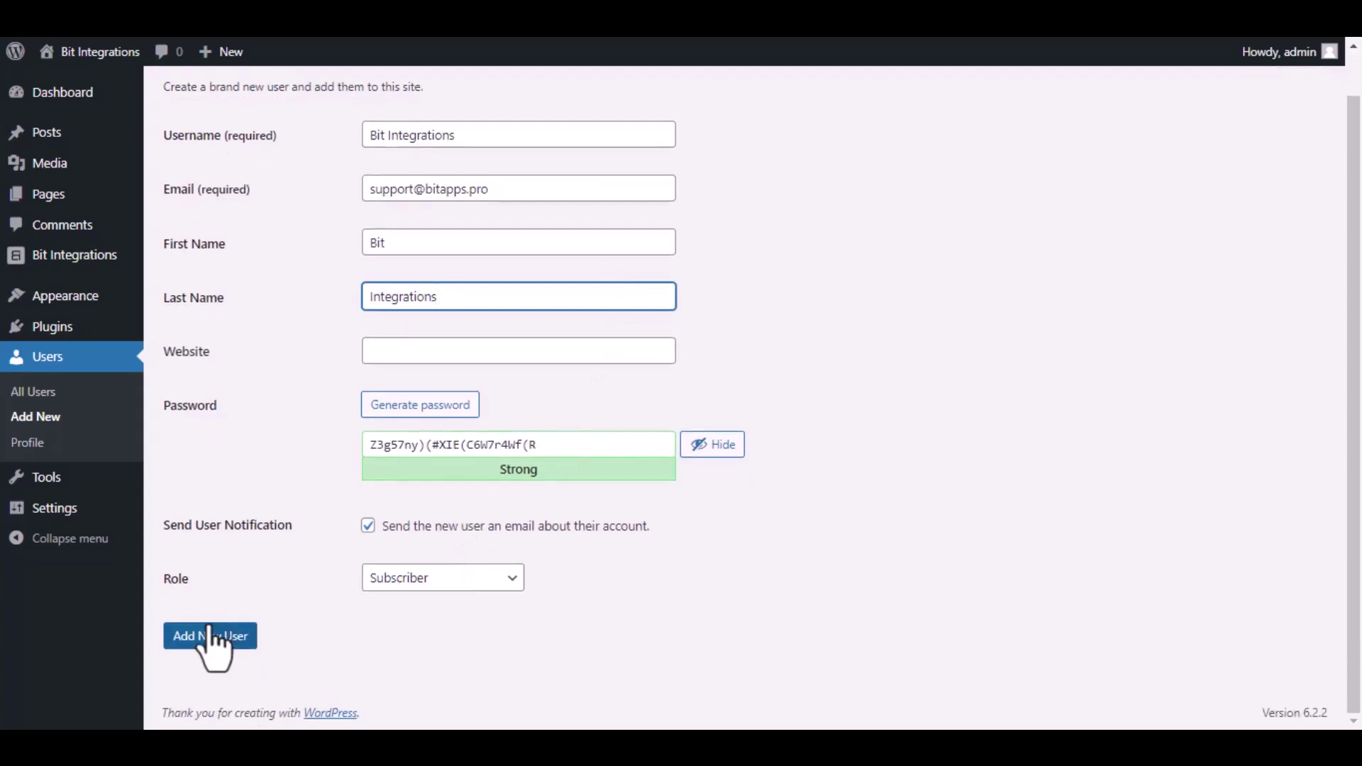
click(210, 638)
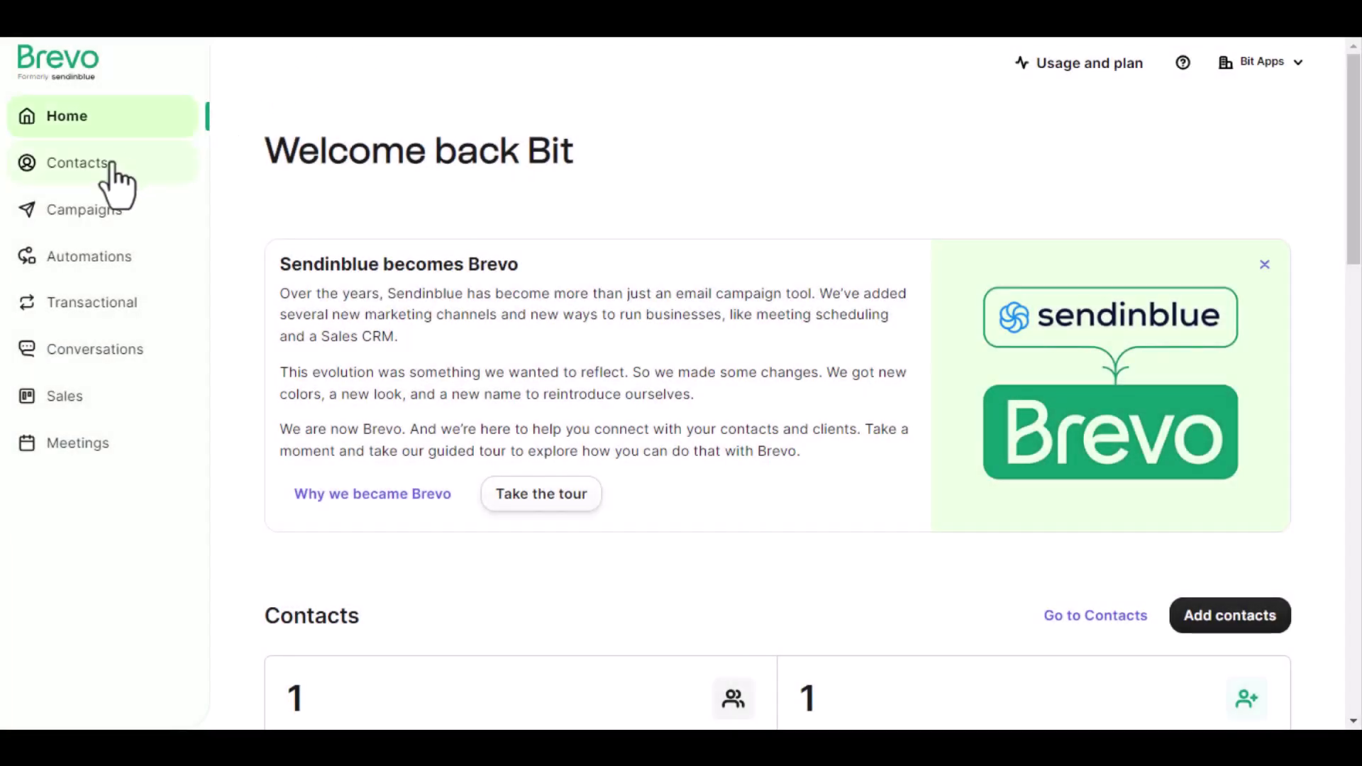
Go to Brevo Contacts > Lists and open the Bit Integrations list's one contact
click(80, 164)
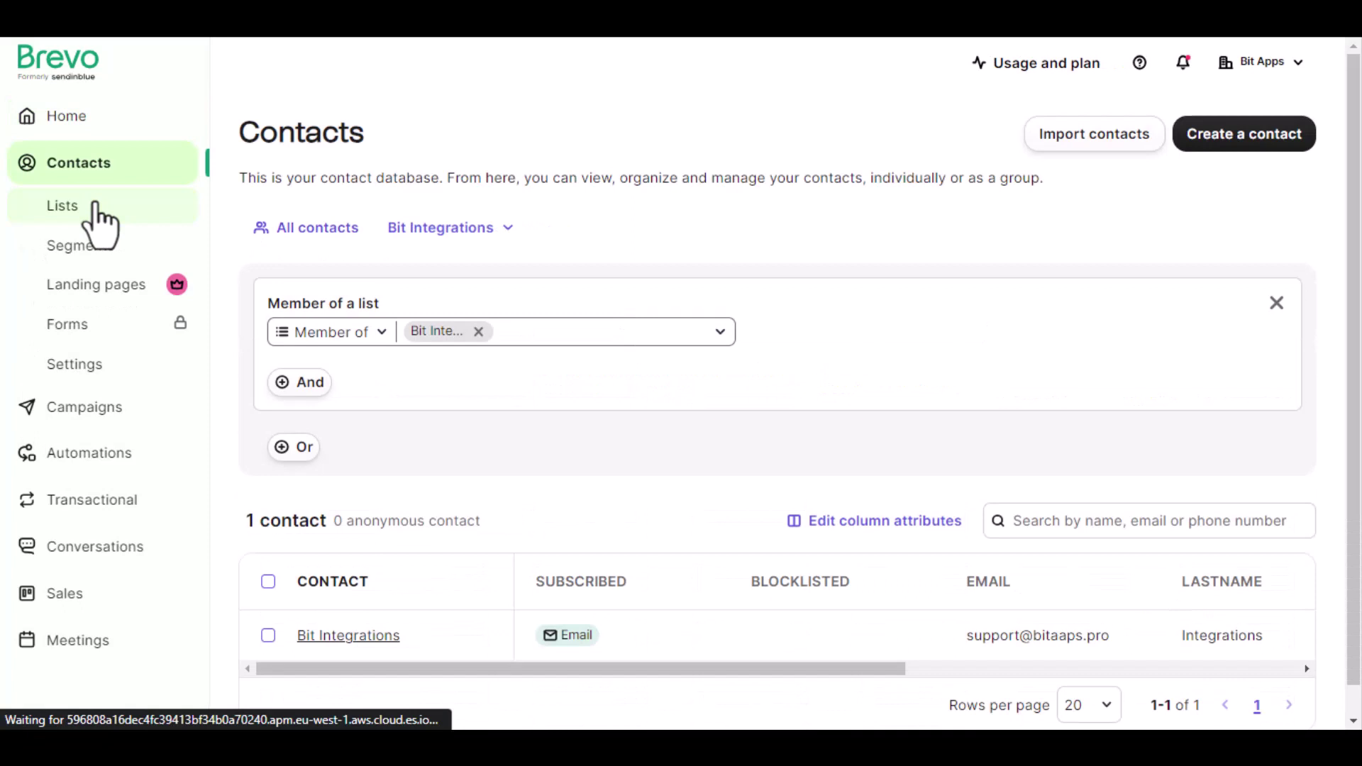
click(65, 207)
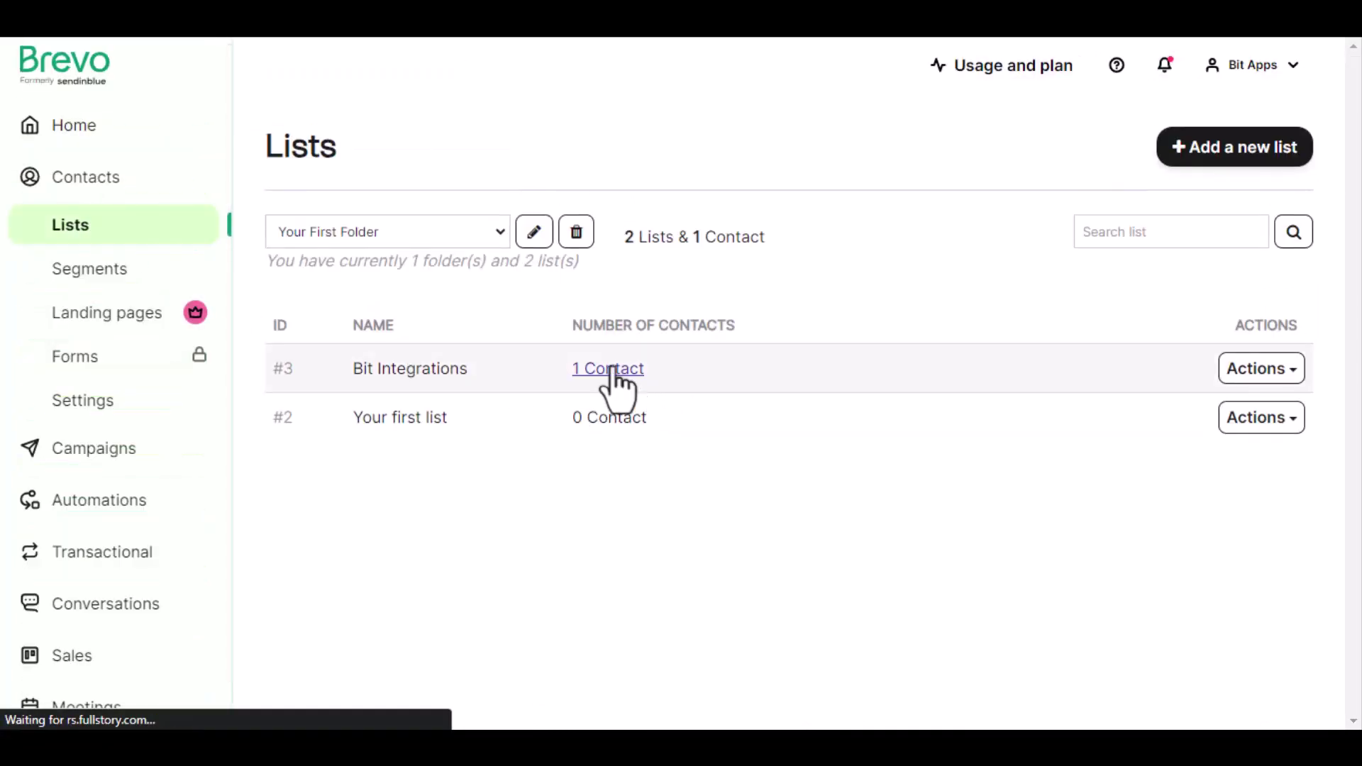
click(607, 357)
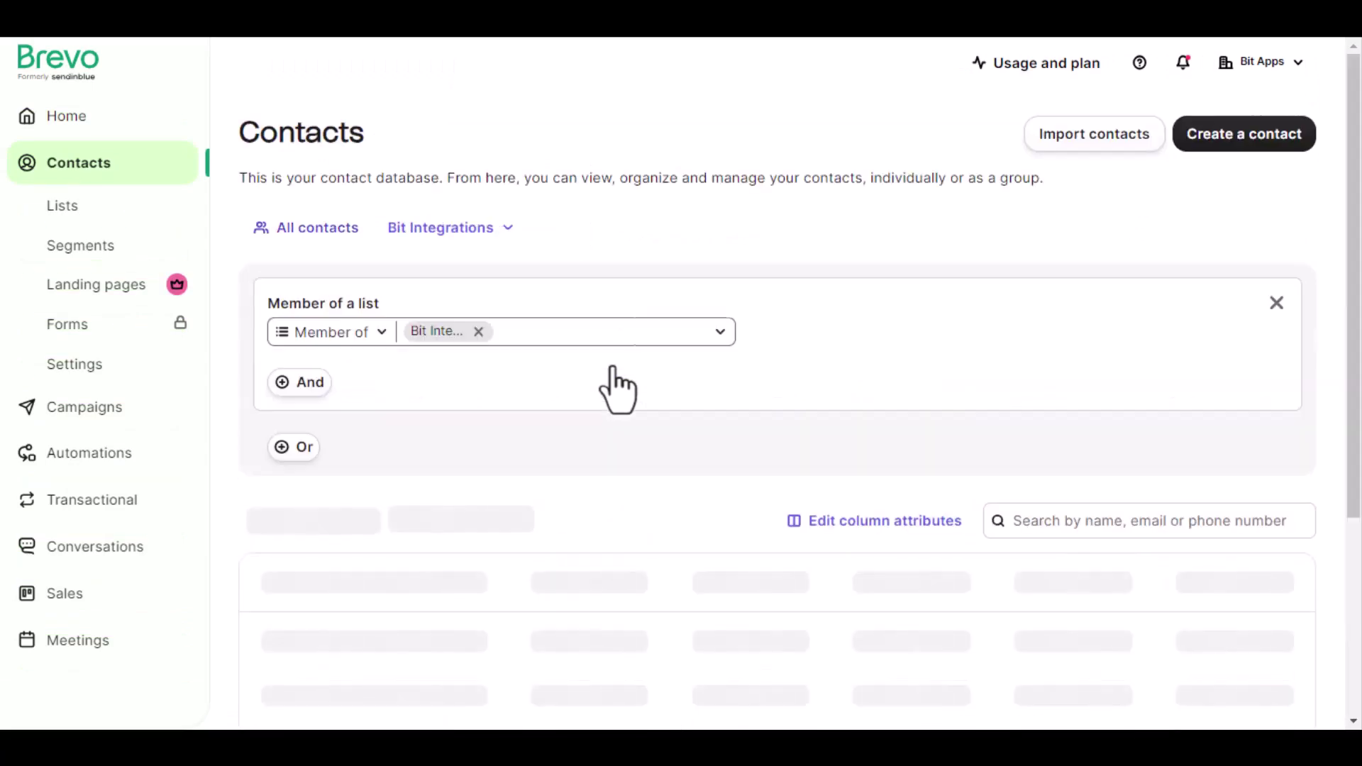
scroll(612, 420, down, 1)
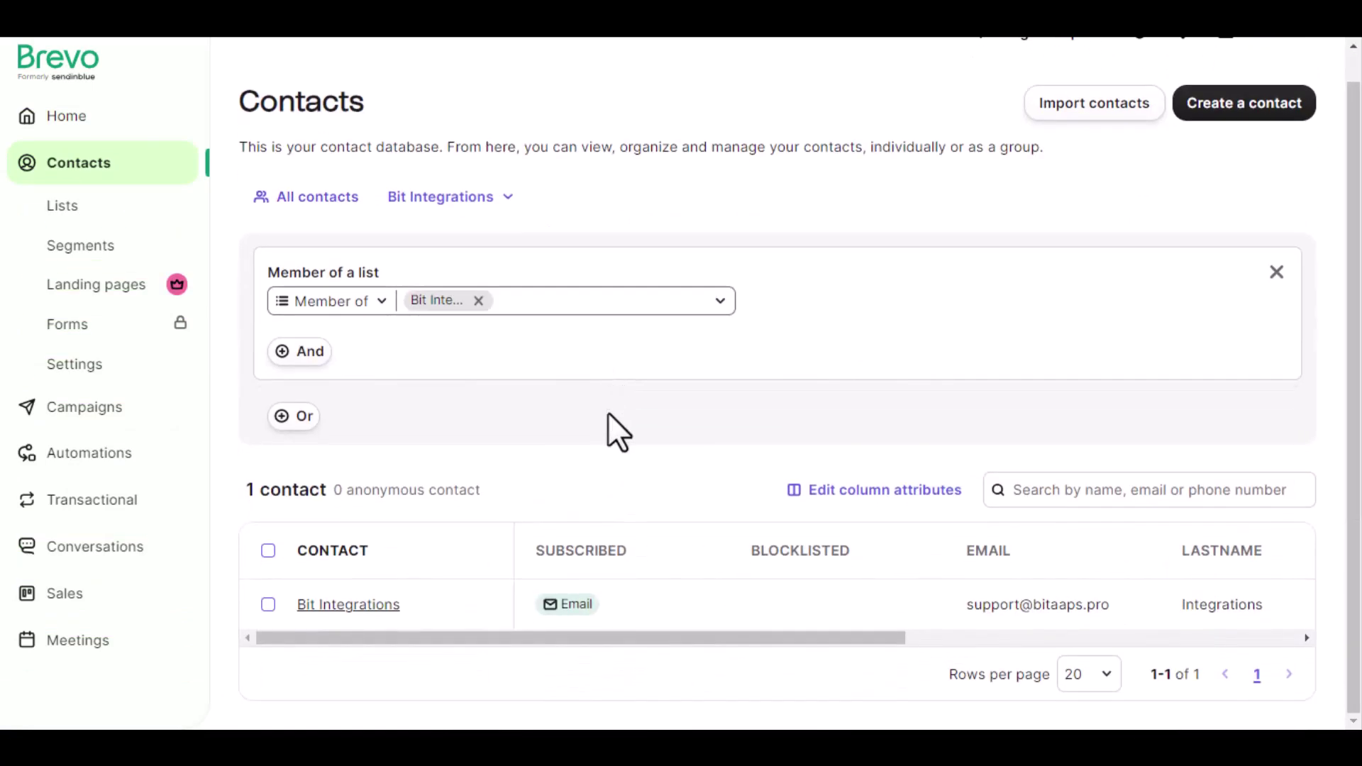